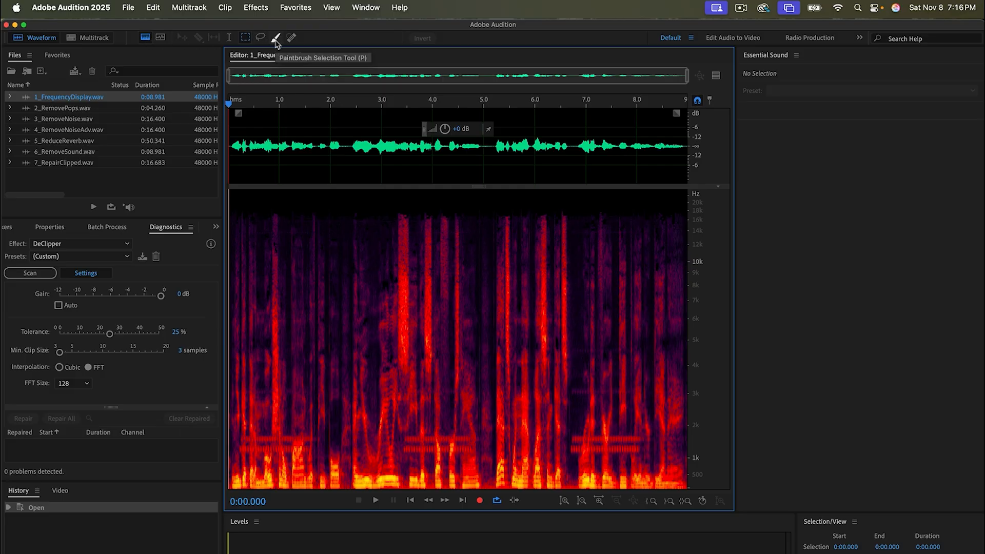
Paint over the tone between about 3.3 and 4.8 s with the 30 px Paintbrush Selection tool, delete those frequencies and play it back
{"action": "left_click", "coordinate": [276, 40]}
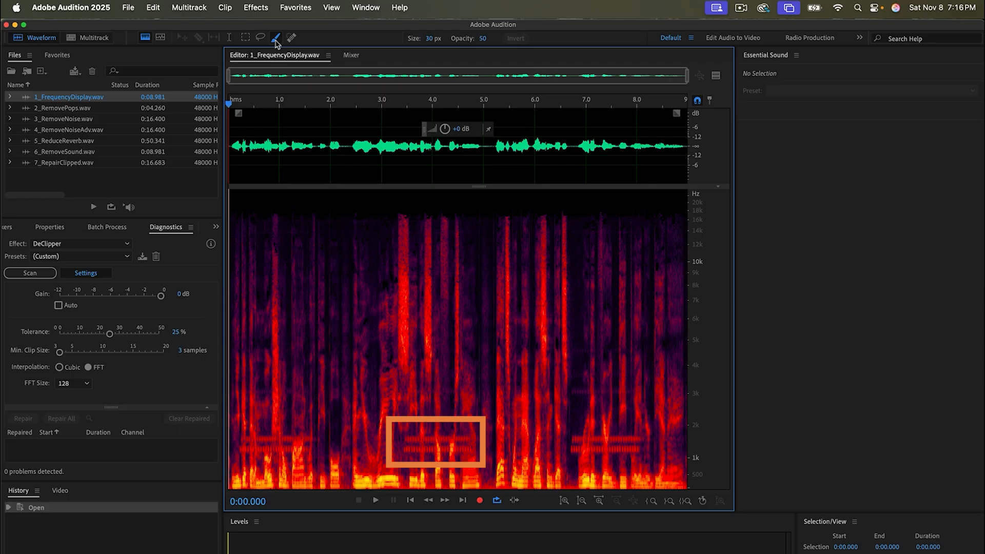
{"action": "left_click", "coordinate": [393, 105]}
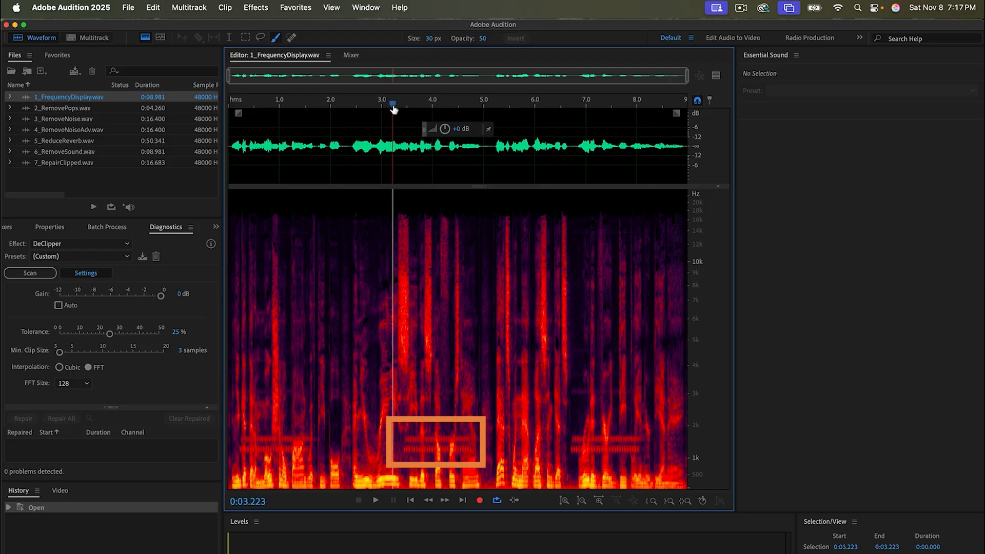
{"action": "key", "text": "space"}
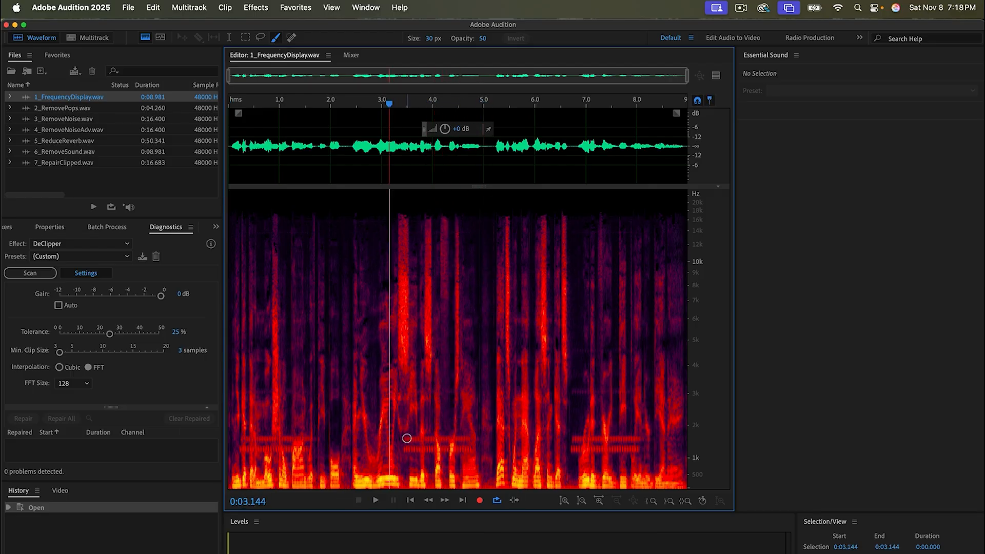
{"action": "mouse_move", "coordinate": [407, 439]}
{"action": "left_mouse_down"}
{"action": "mouse_move", "coordinate": [468, 439]}
{"action": "mouse_move", "coordinate": [402, 449]}
{"action": "left_mouse_up"}
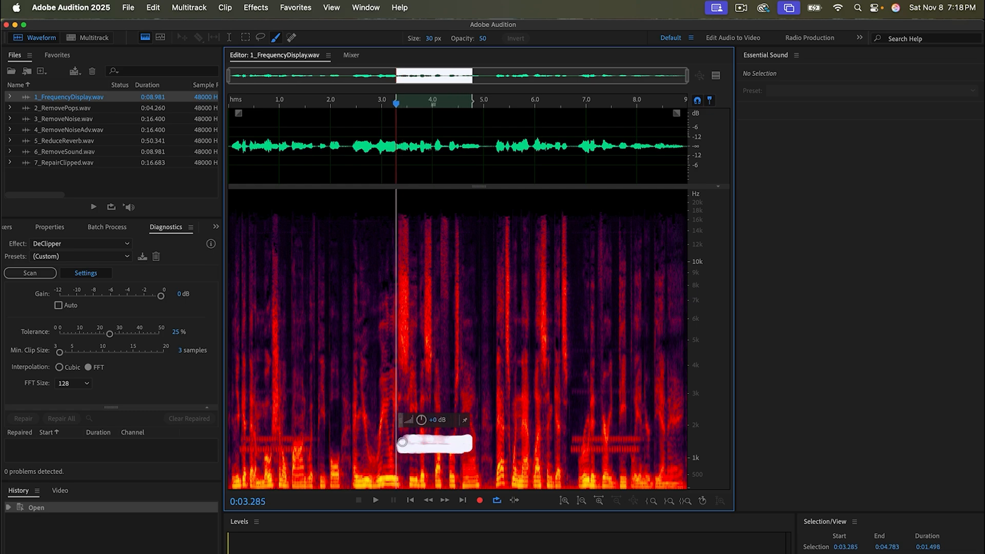
{"action": "key", "text": "Delete"}
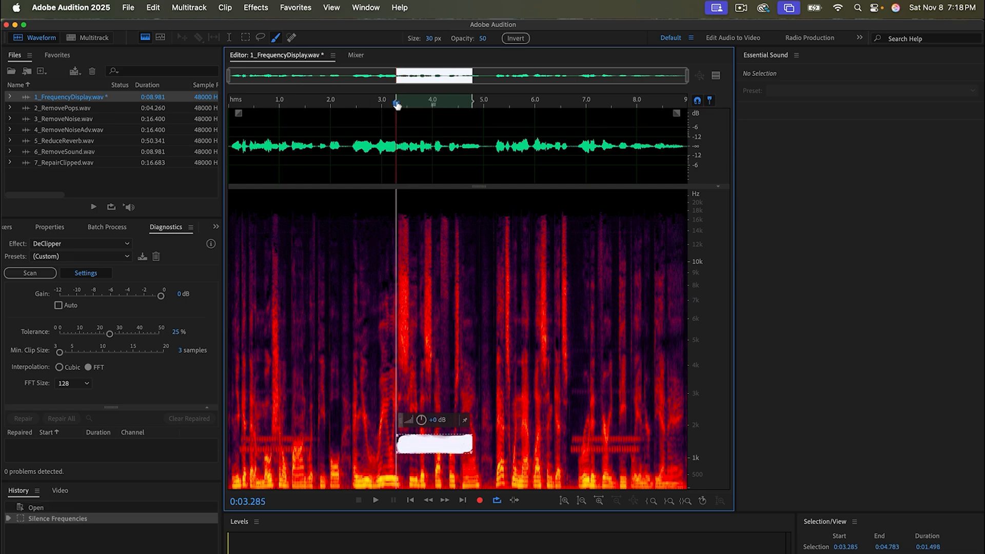
{"action": "left_click", "coordinate": [392, 163]}
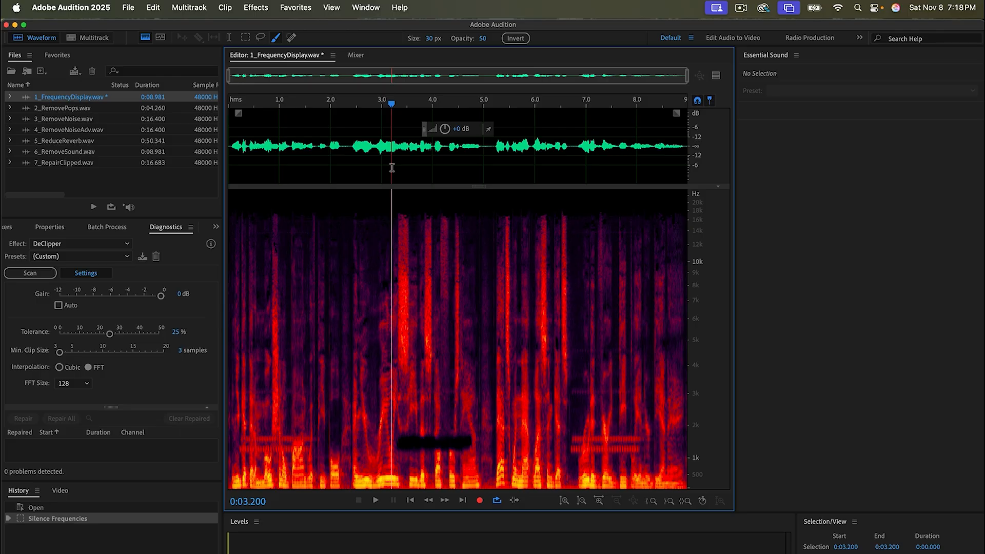
{"action": "key", "text": "space"}
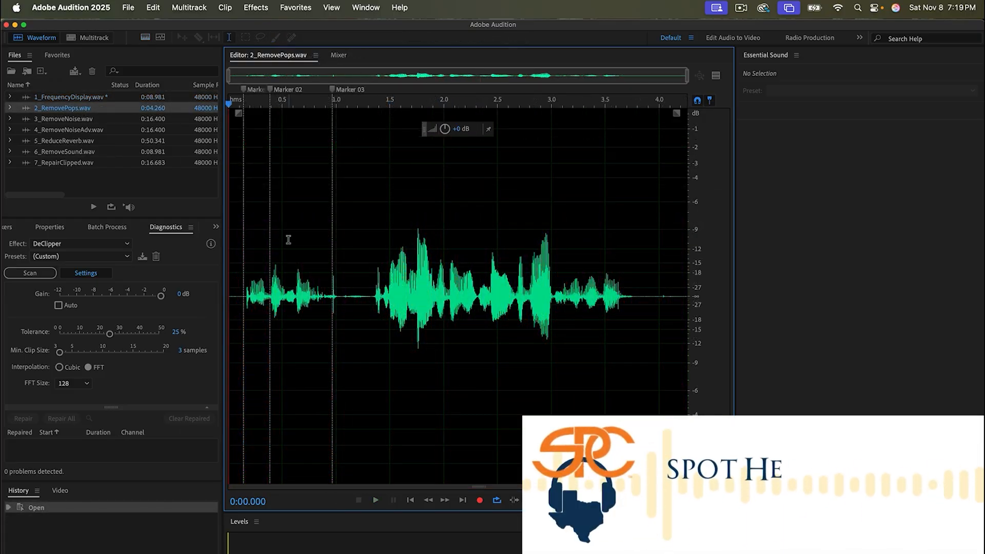
Show the spectral frequency display for 2_RemovePops.wav and play roughly the first second covering the three markers
{"action": "key", "text": "b"}
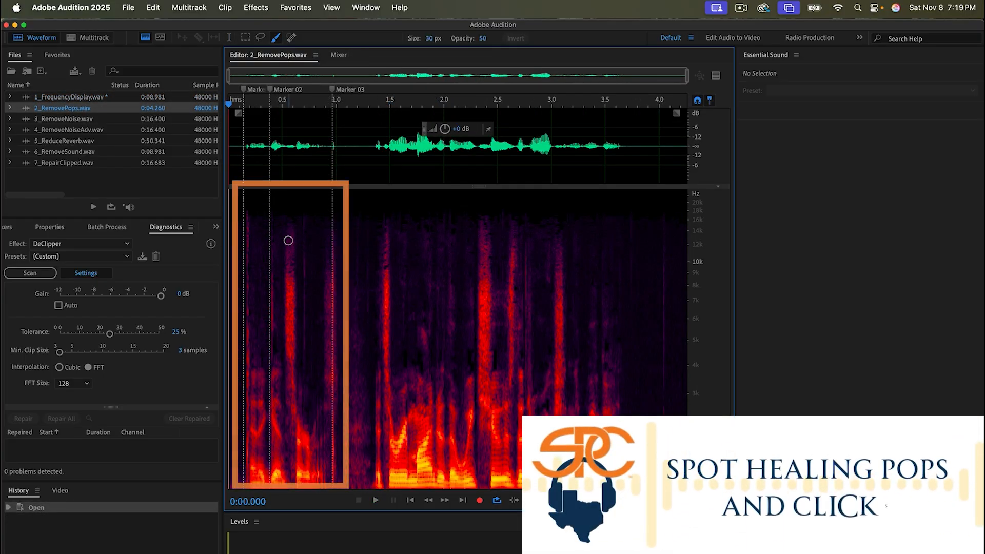
{"action": "left_click_drag", "start_coordinate": [234, 144], "coordinate": [349, 142]}
{"action": "key", "text": "space"}
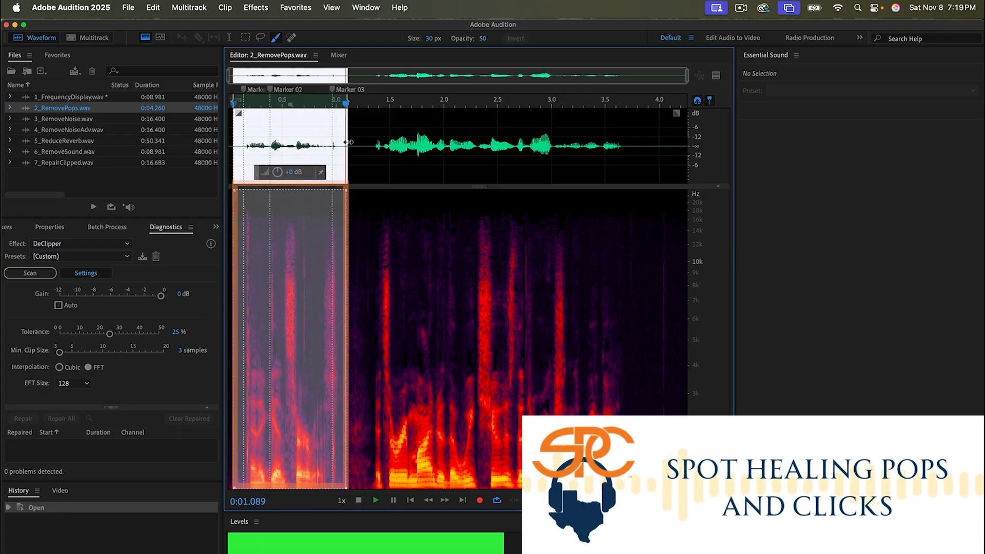
{"action": "left_click", "coordinate": [306, 142]}
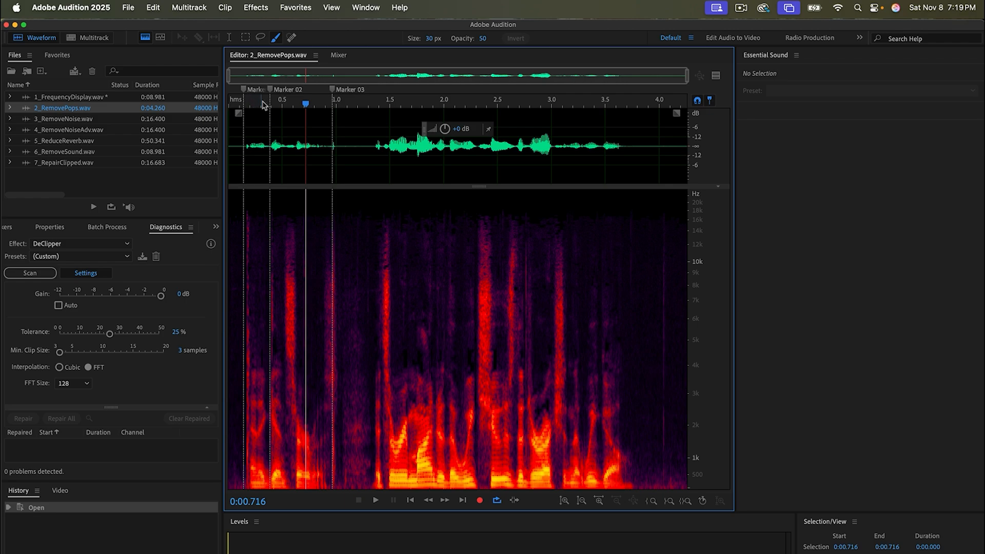
Heal the clicks at the three markers with straight vertical 30 px Spot Healing Brush strokes, and play back the first second
{"action": "key", "text": "b"}
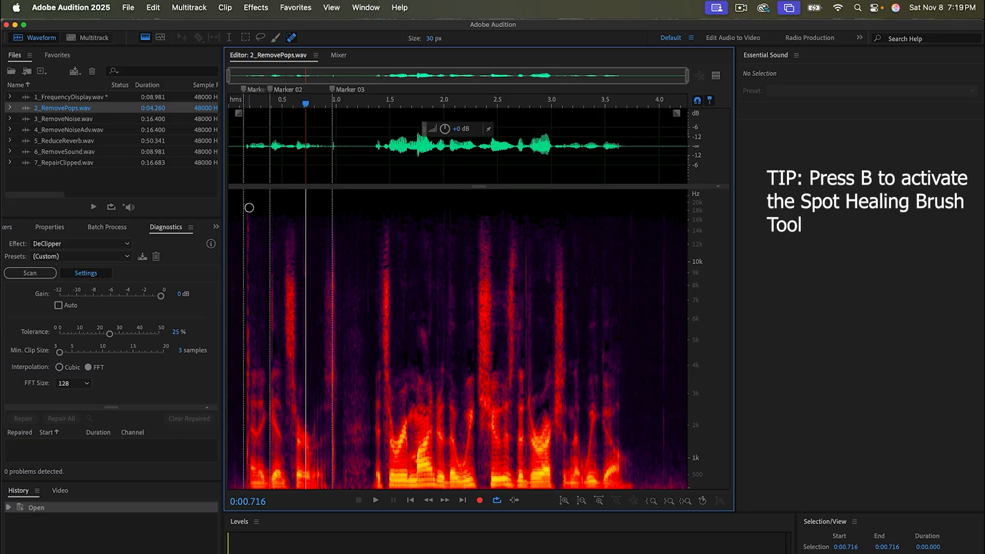
{"action": "left_click_drag", "start_coordinate": [248, 207], "coordinate": [237, 426]}
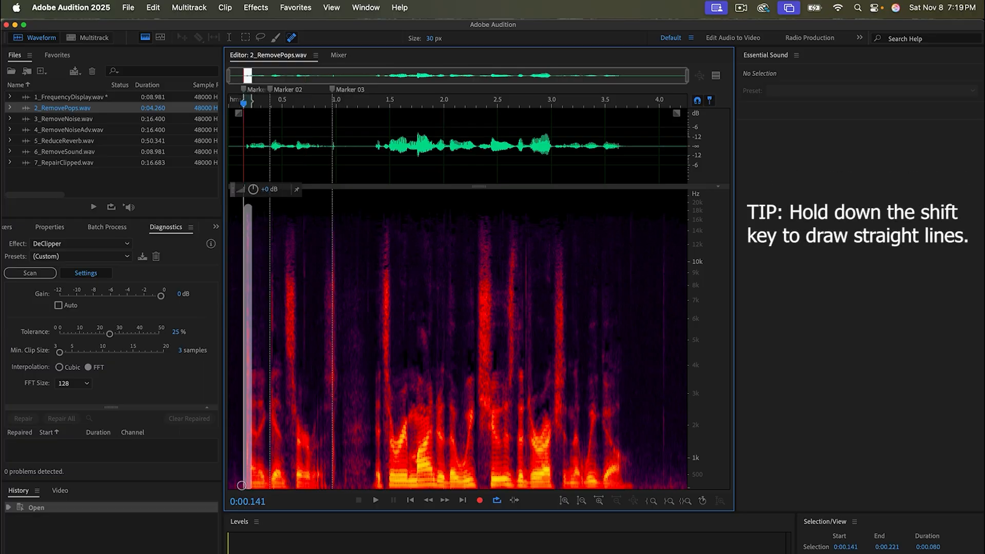
{"action": "left_click_drag", "start_coordinate": [243, 491], "coordinate": [243, 491]}
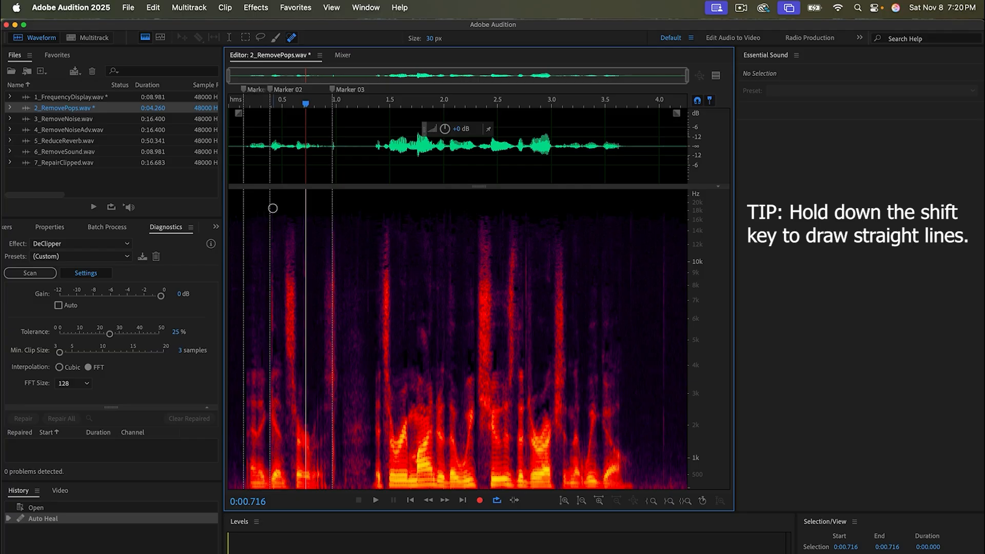
{"action": "mouse_move", "coordinate": [272, 206]}
{"action": "left_mouse_down"}
{"action": "mouse_move", "coordinate": [282, 302]}
{"action": "mouse_move", "coordinate": [272, 373]}
{"action": "left_mouse_up"}
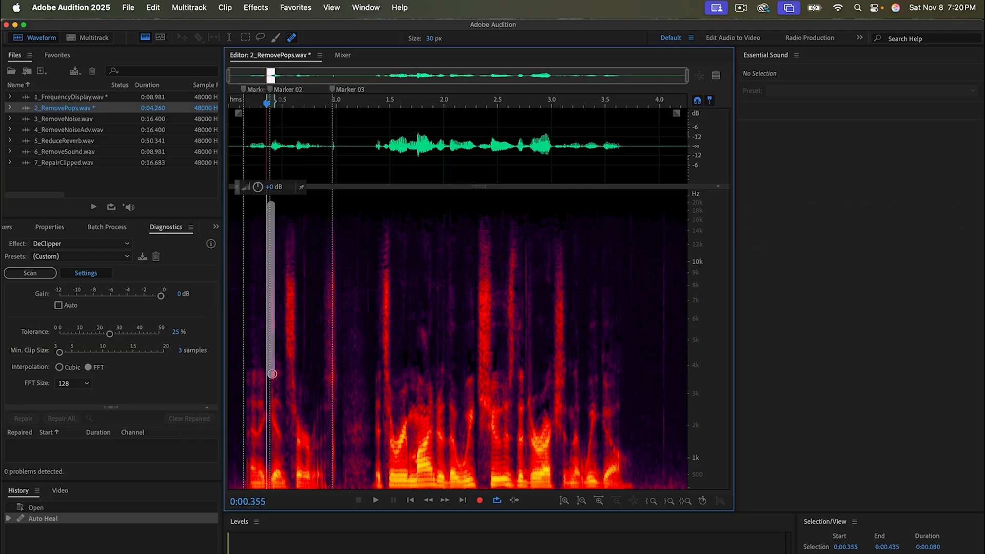
{"action": "left_click_drag", "start_coordinate": [269, 481], "coordinate": [271, 485]}
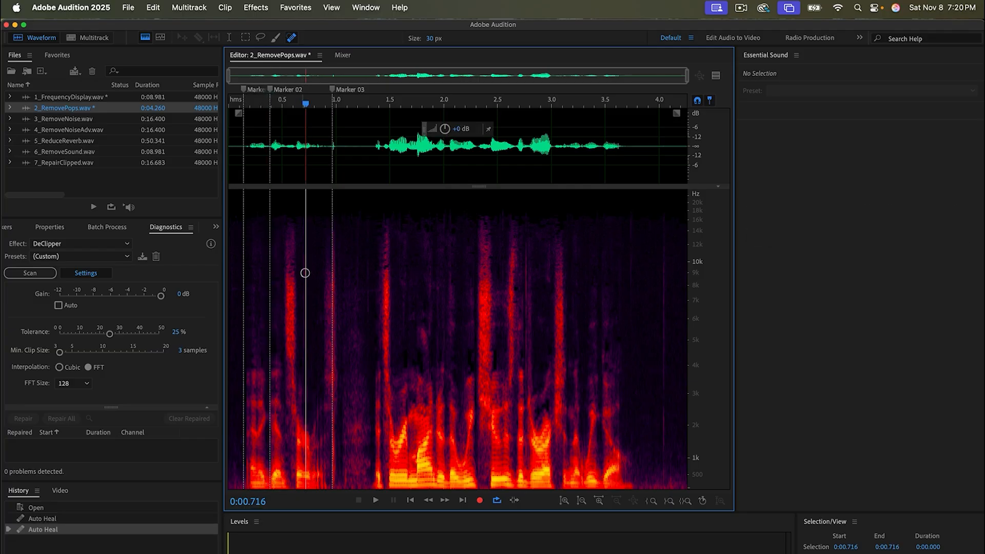
{"action": "left_click_drag", "start_coordinate": [332, 214], "coordinate": [339, 420]}
{"action": "left_click_drag", "start_coordinate": [335, 498], "coordinate": [335, 498]}
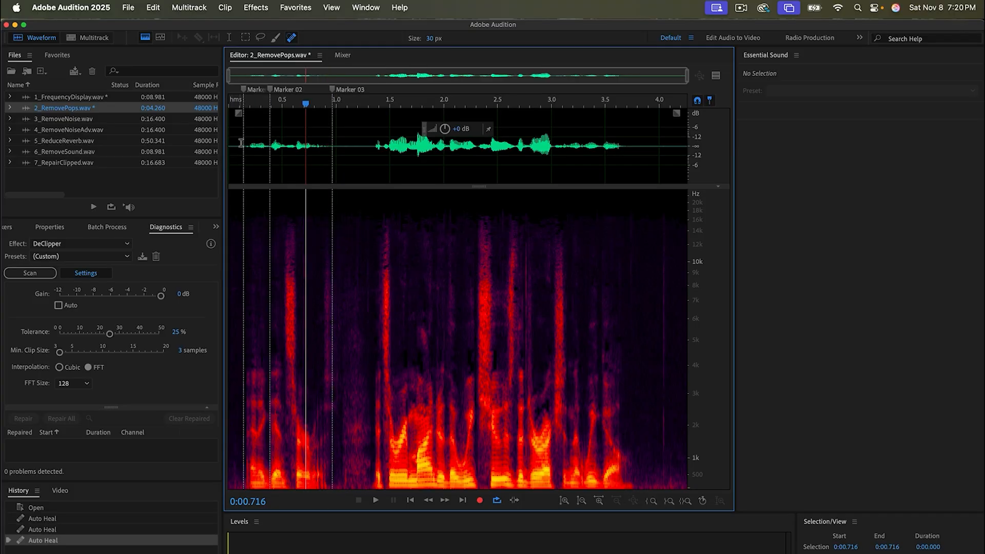
{"action": "left_click_drag", "start_coordinate": [236, 143], "coordinate": [335, 140]}
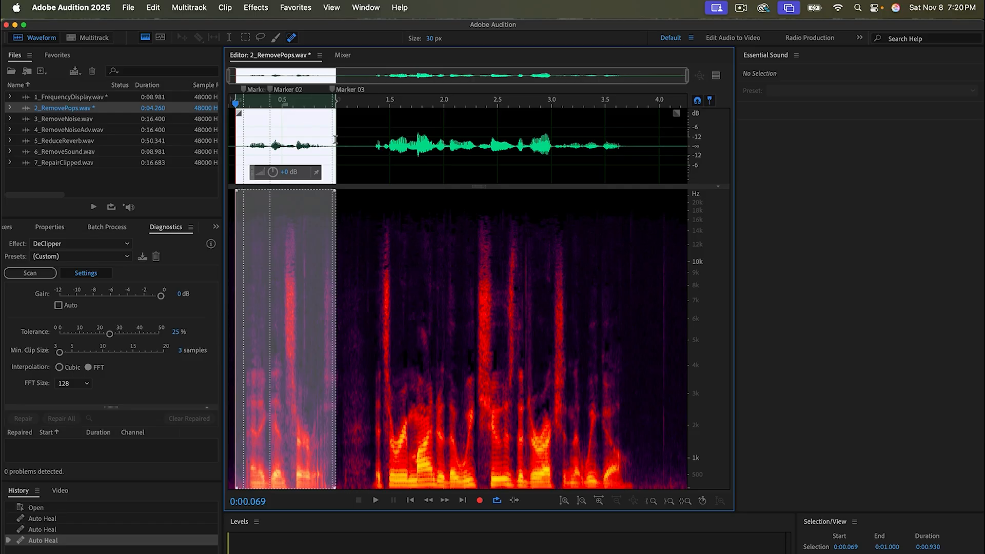
{"action": "key", "text": "space"}
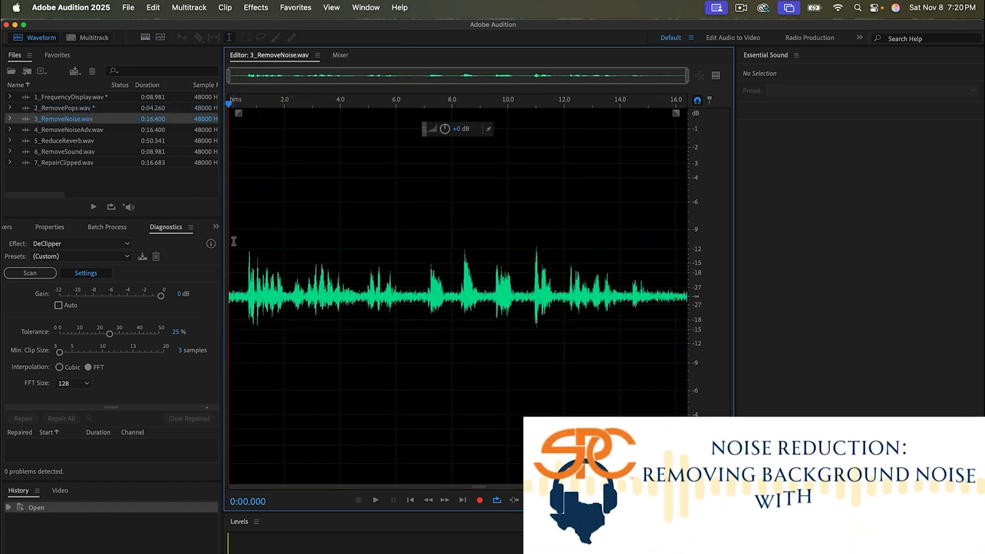
Listen to the start of 3_RemoveNoise.wav and select the noise-only stretch from 0 to about 0.66 s
{"action": "key", "text": "space"}
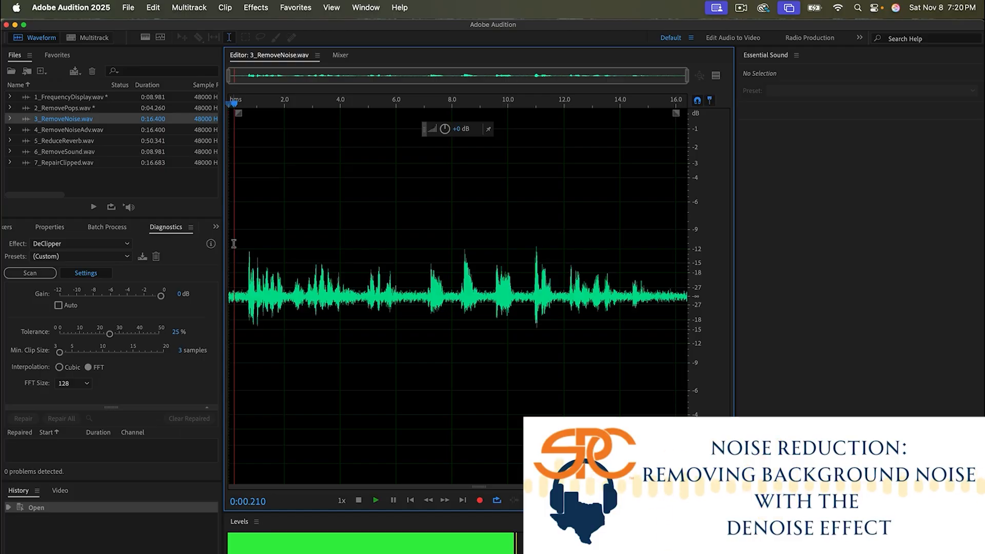
{"action": "key", "text": "space"}
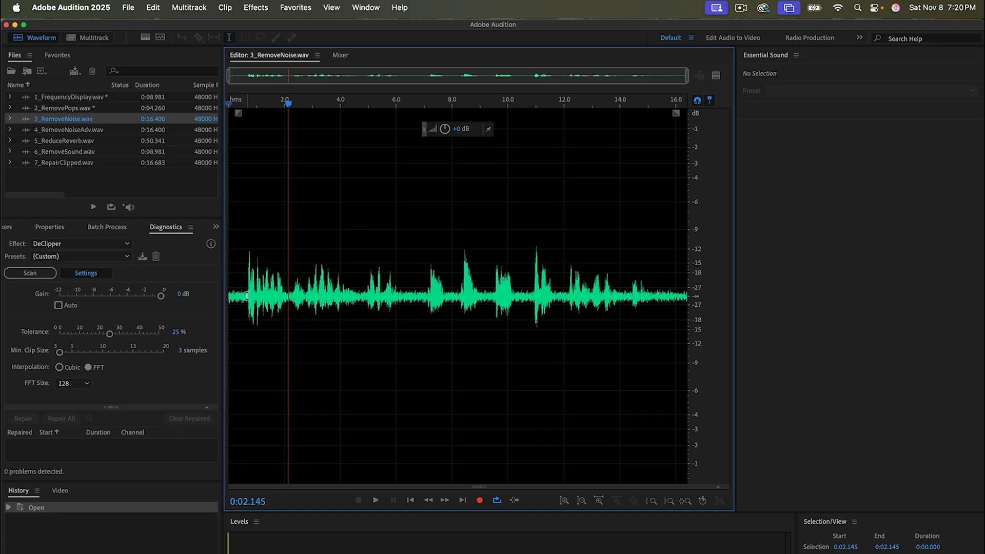
{"action": "left_click_drag", "start_coordinate": [247, 296], "coordinate": [222, 299]}
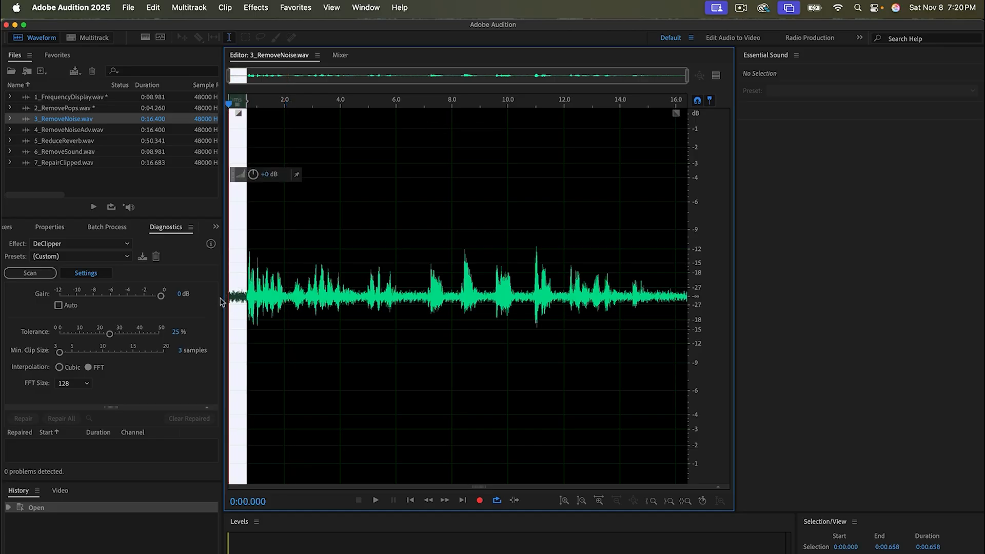
Preview the DeNoise effect, set its amount to 80 %, apply it to the whole file and play back the result
{"action": "left_click", "coordinate": [254, 10]}
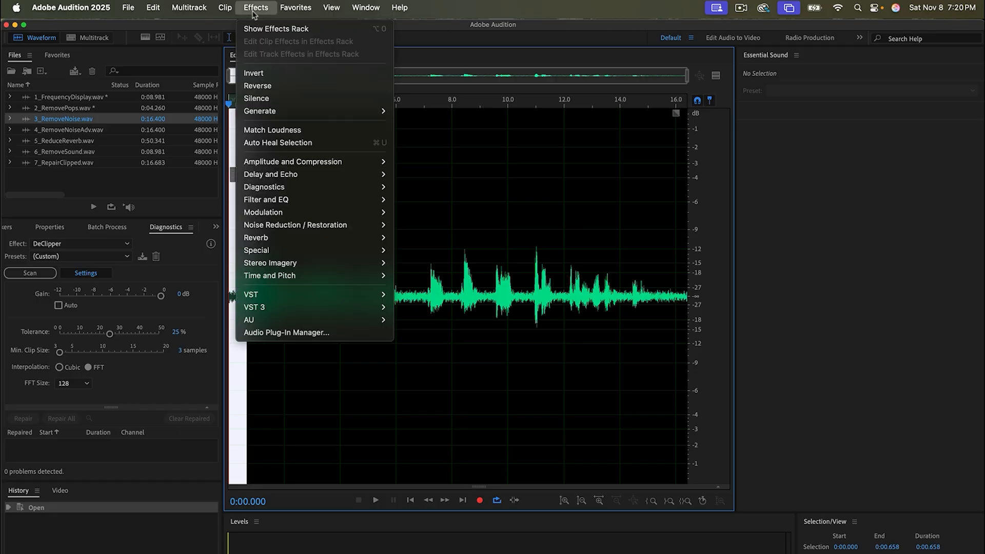
{"action": "mouse_move", "coordinate": [385, 227]}
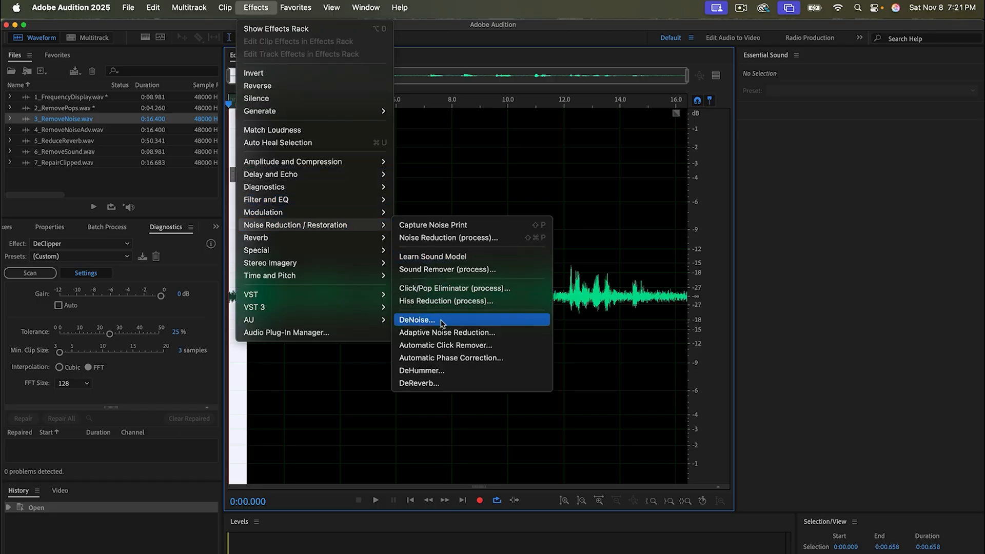
{"action": "left_click", "coordinate": [416, 320]}
{"action": "left_click", "coordinate": [351, 422]}
{"action": "mouse_move", "coordinate": [525, 384]}
{"action": "left_mouse_down"}
{"action": "mouse_move", "coordinate": [454, 394]}
{"action": "mouse_move", "coordinate": [422, 382]}
{"action": "mouse_move", "coordinate": [524, 386]}
{"action": "left_mouse_up"}
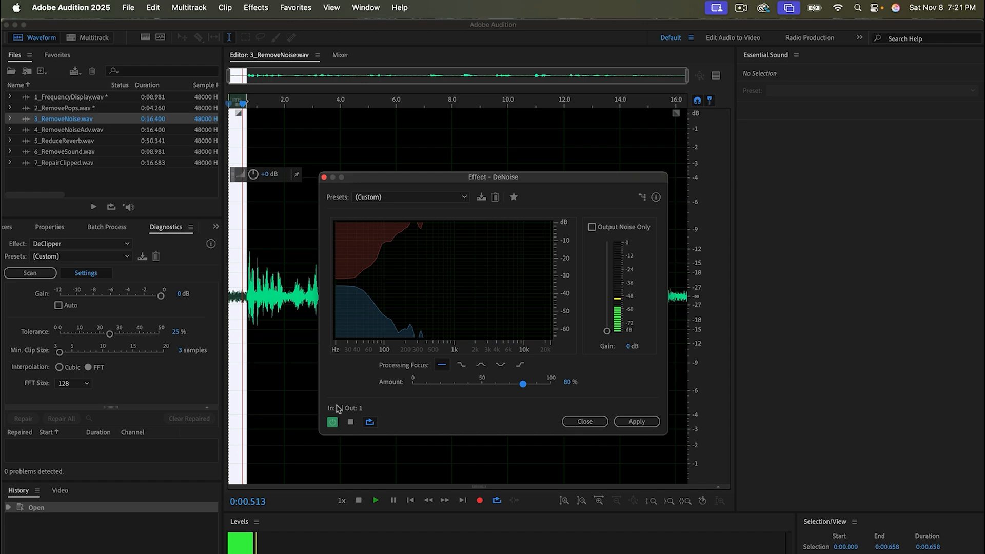
{"action": "left_click", "coordinate": [636, 423]}
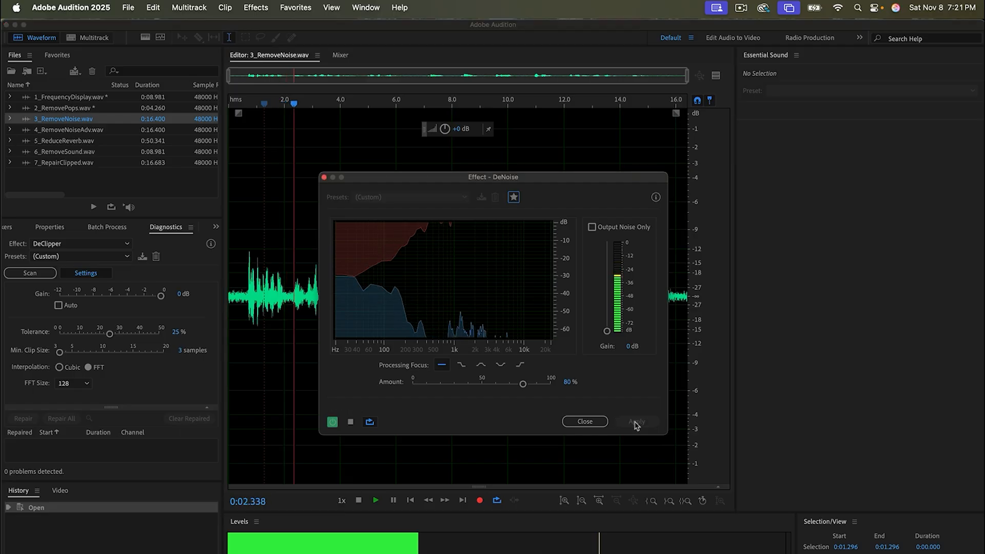
{"action": "key", "text": "space"}
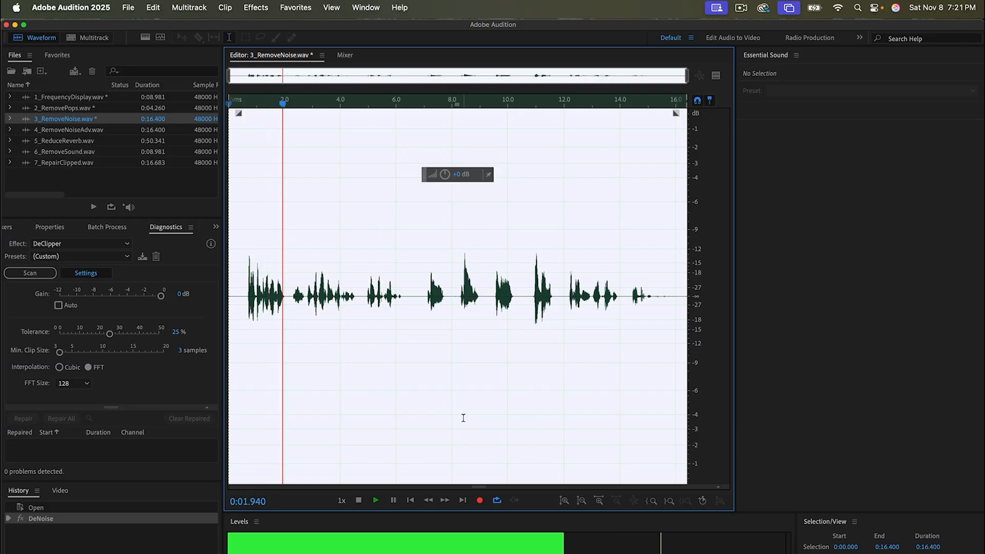
{"action": "key", "text": "space"}
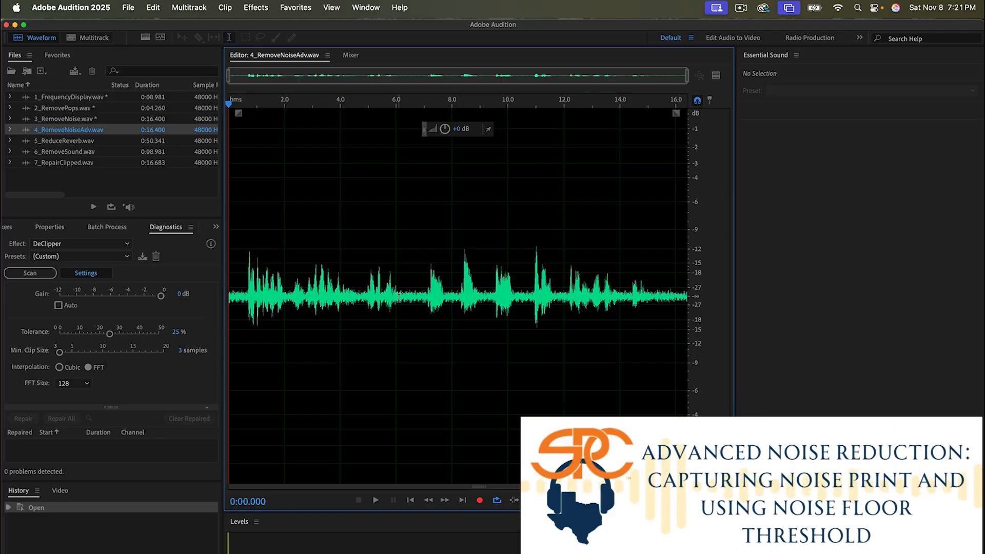
Select the noise-only gap from 6.0 to about 7.1 s in 4_RemoveNoiseAdv.wav, listen to it and capture it as the noise print
{"action": "left_click_drag", "start_coordinate": [396, 296], "coordinate": [428, 299]}
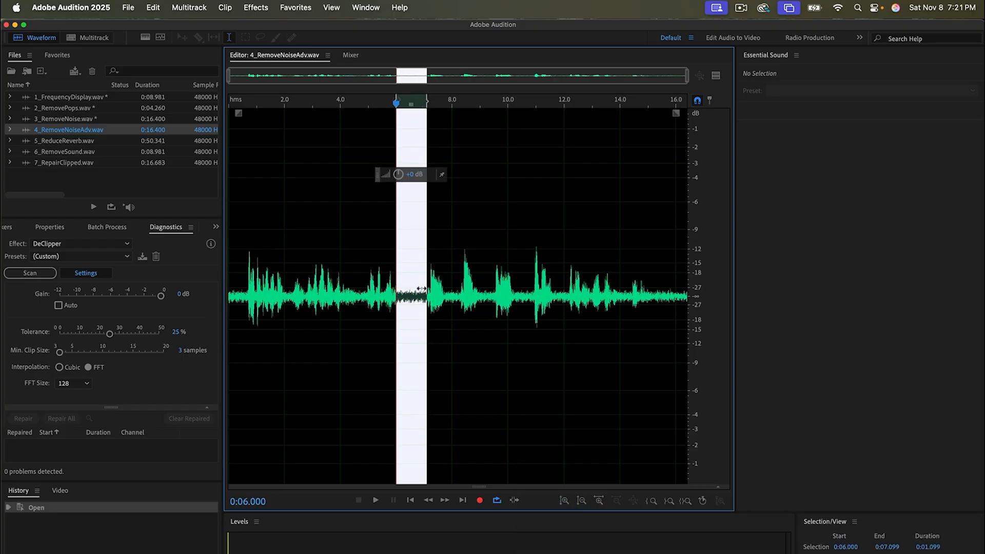
{"action": "key", "text": "space"}
{"action": "left_click", "coordinate": [257, 8]}
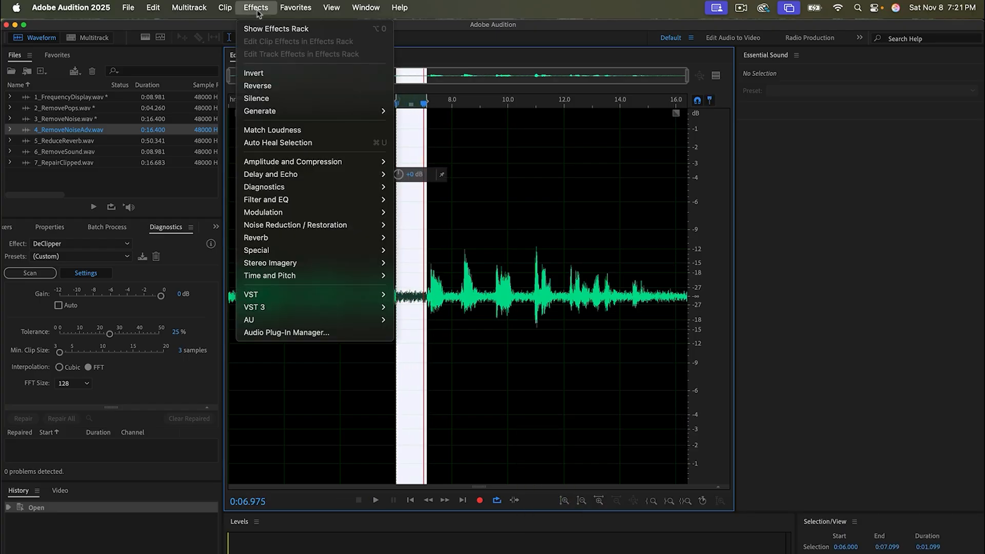
{"action": "mouse_move", "coordinate": [348, 231]}
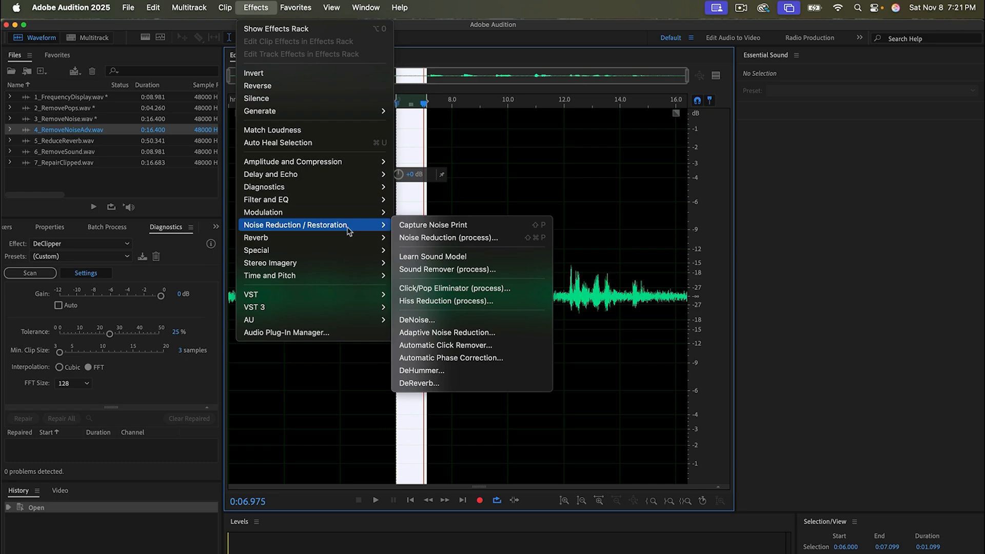
{"action": "left_click", "coordinate": [431, 226]}
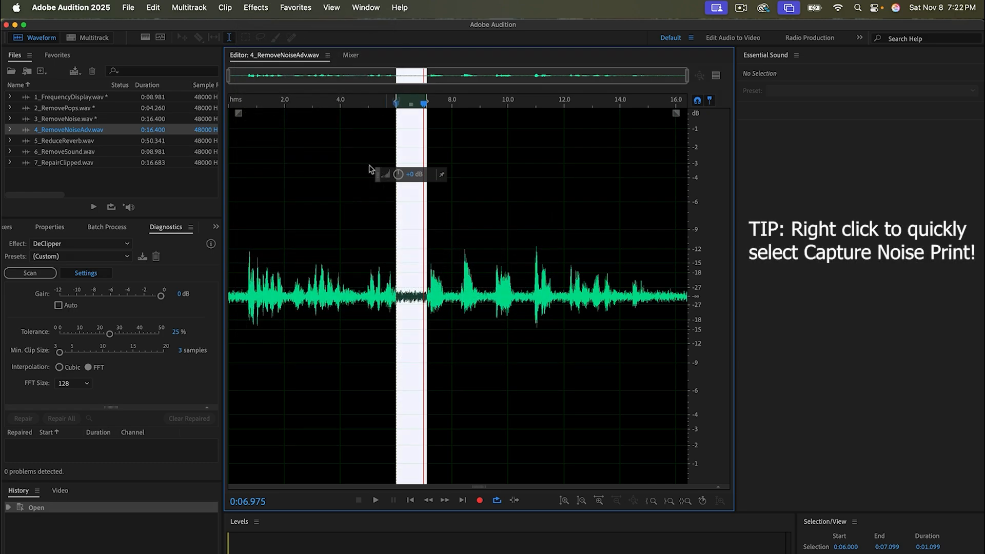
Open the Noise Reduction process, set Noise Reduction to 100 % and Reduce by to about 43.6 dB, and preview the effect
{"action": "left_click", "coordinate": [249, 8]}
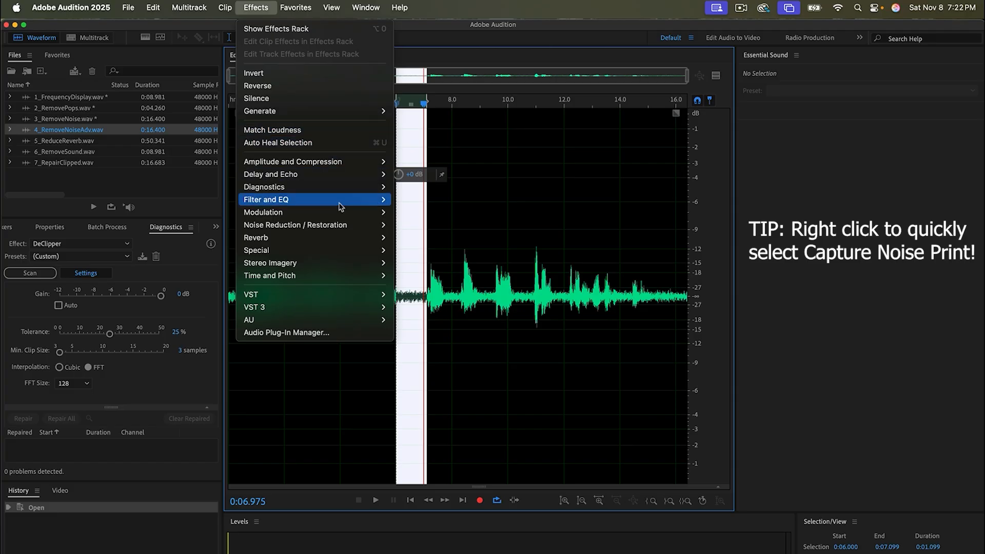
{"action": "mouse_move", "coordinate": [354, 226]}
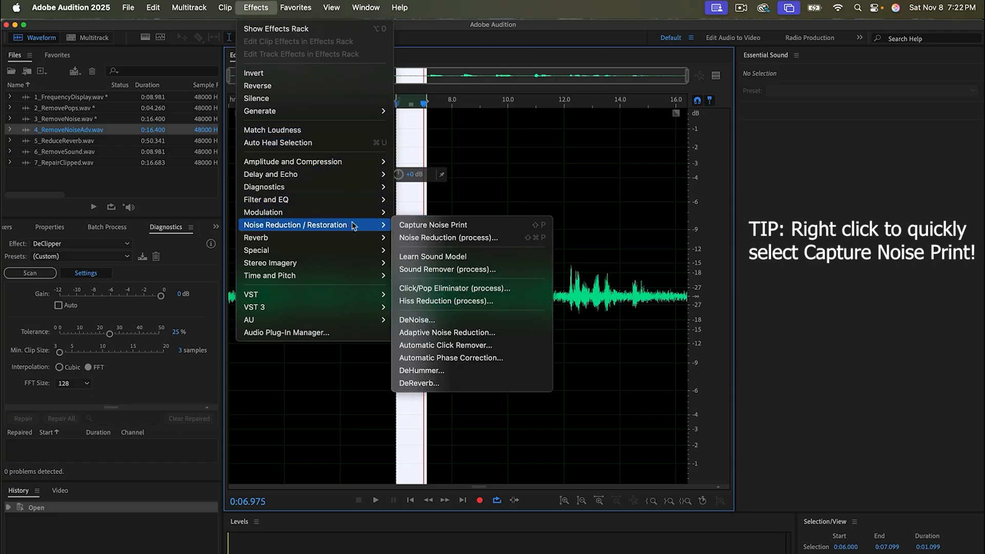
{"action": "left_click", "coordinate": [434, 238]}
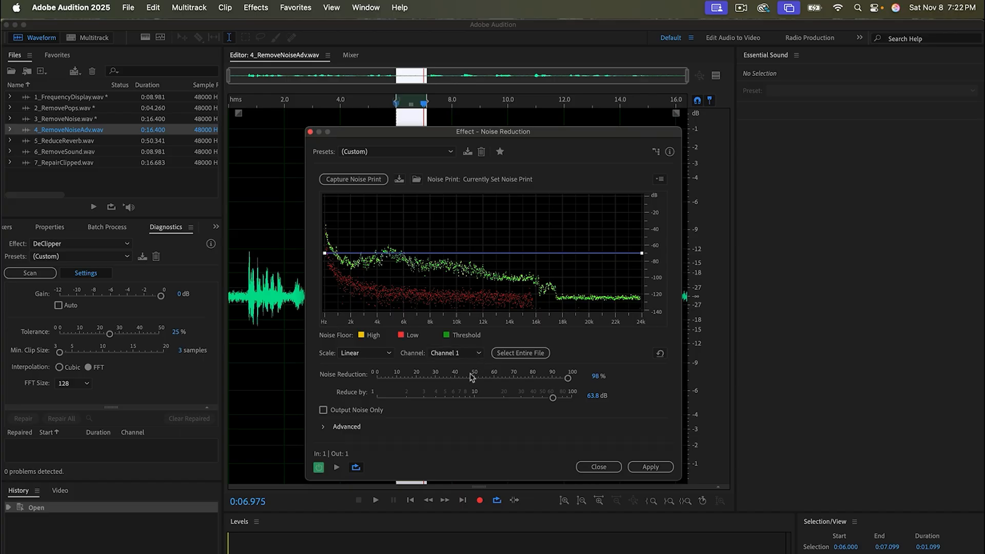
{"action": "left_click_drag", "start_coordinate": [471, 378], "coordinate": [583, 395]}
{"action": "left_click", "coordinate": [337, 468]}
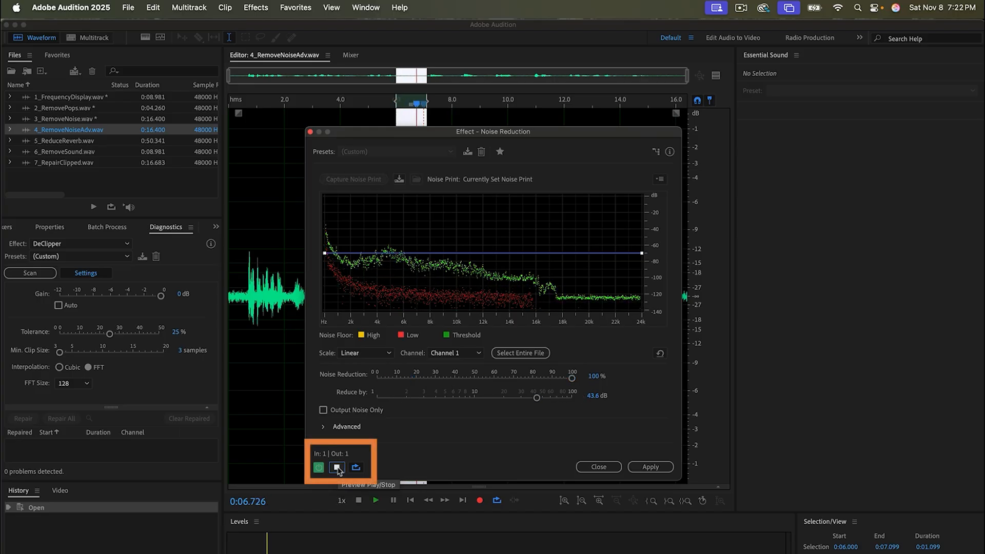
Stop the preview, apply Noise Reduction to the whole file, and play back the stretch from about 5.2 to 7.8 s
{"action": "left_click", "coordinate": [337, 468]}
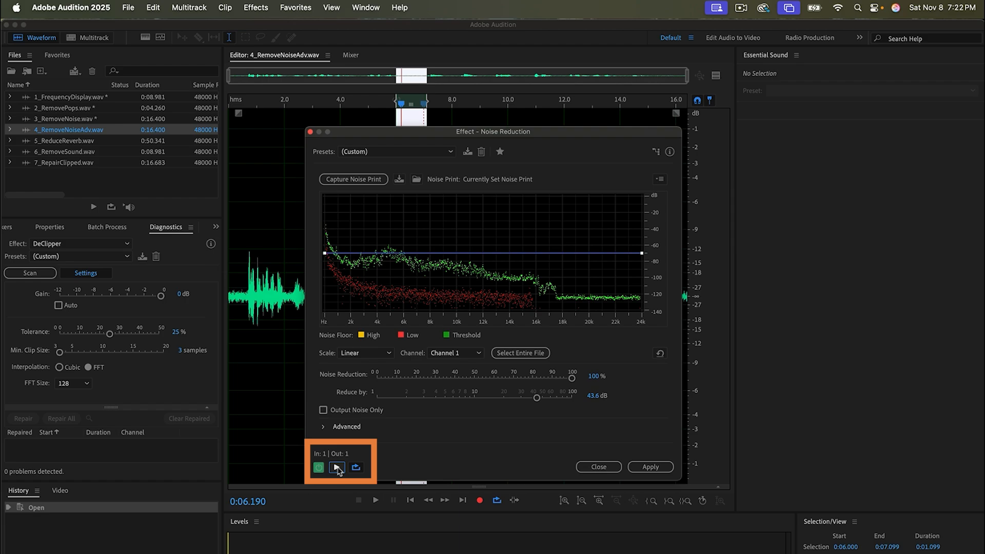
{"action": "left_click", "coordinate": [261, 390]}
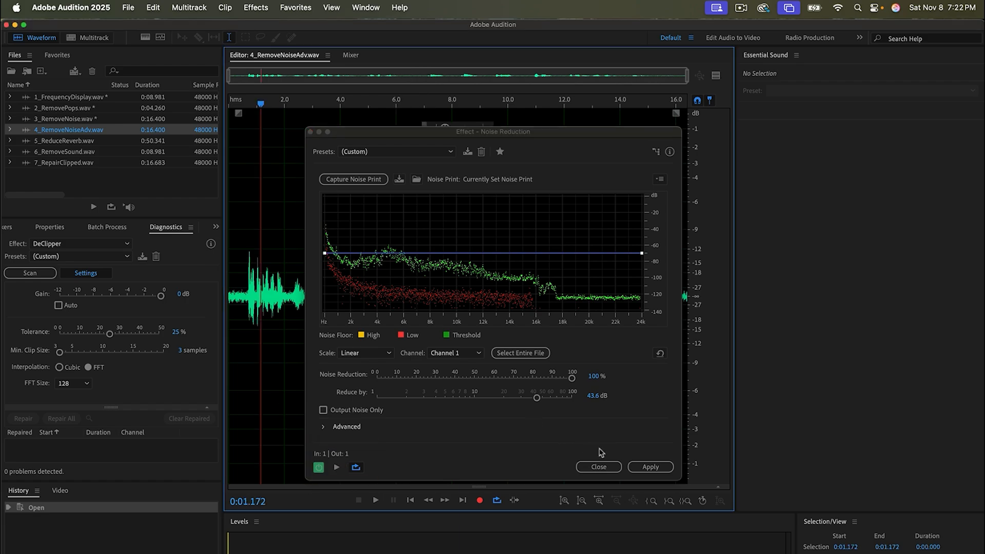
{"action": "left_click", "coordinate": [639, 467]}
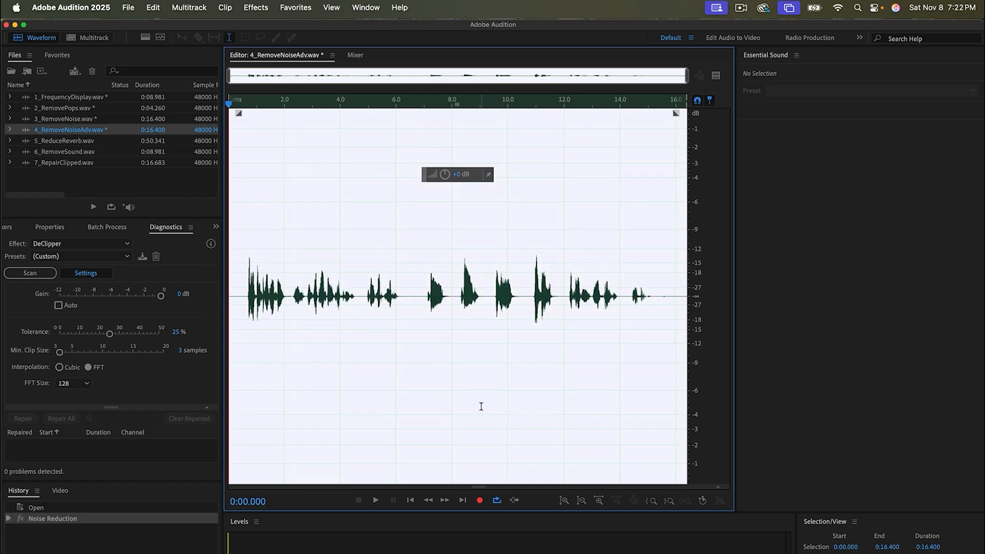
{"action": "left_click_drag", "start_coordinate": [374, 283], "coordinate": [447, 302]}
{"action": "key", "text": "space"}
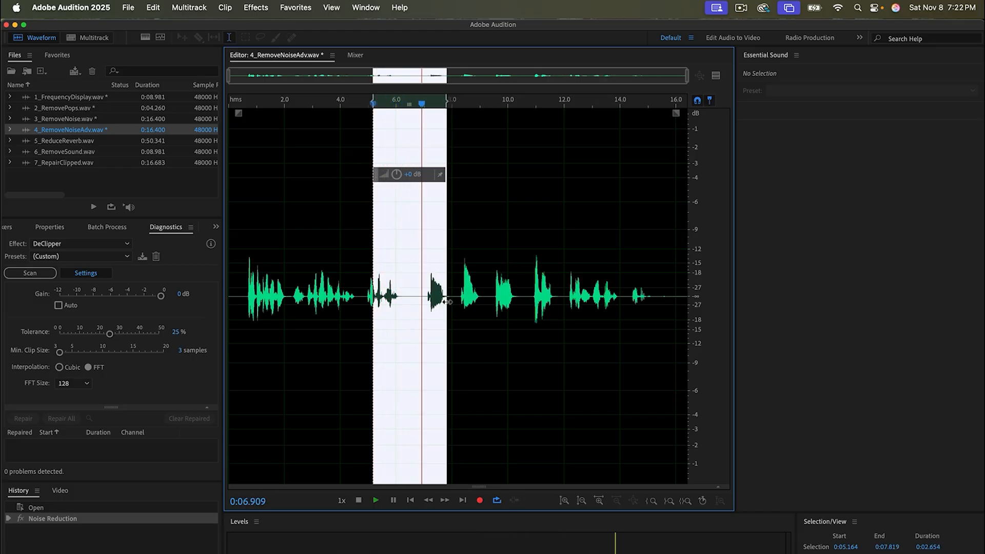
Open 5_ReduceReverb.wav, listen to its start, and select and play the stretch from about 2.5 to 7.0 s
{"action": "double_click", "coordinate": [101, 142]}
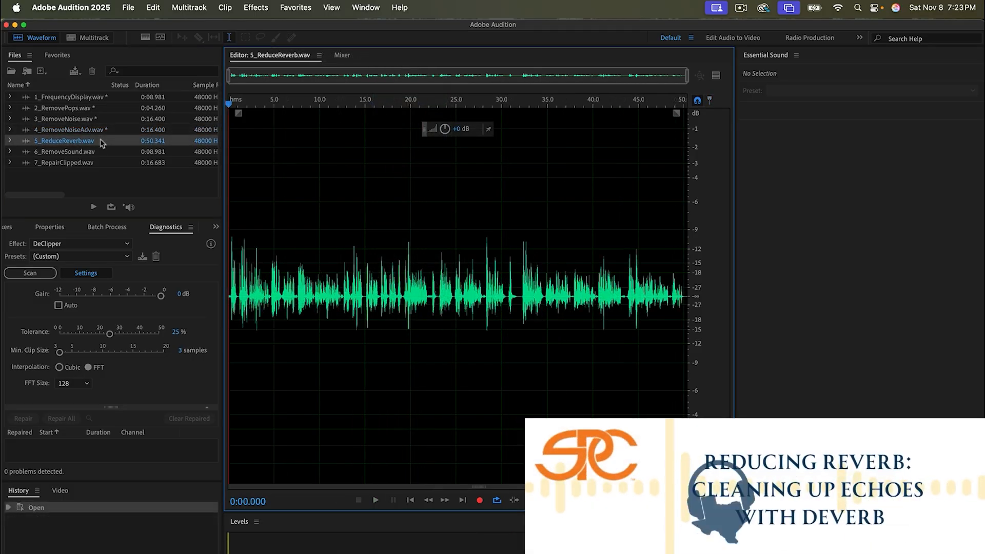
{"action": "key", "text": "space"}
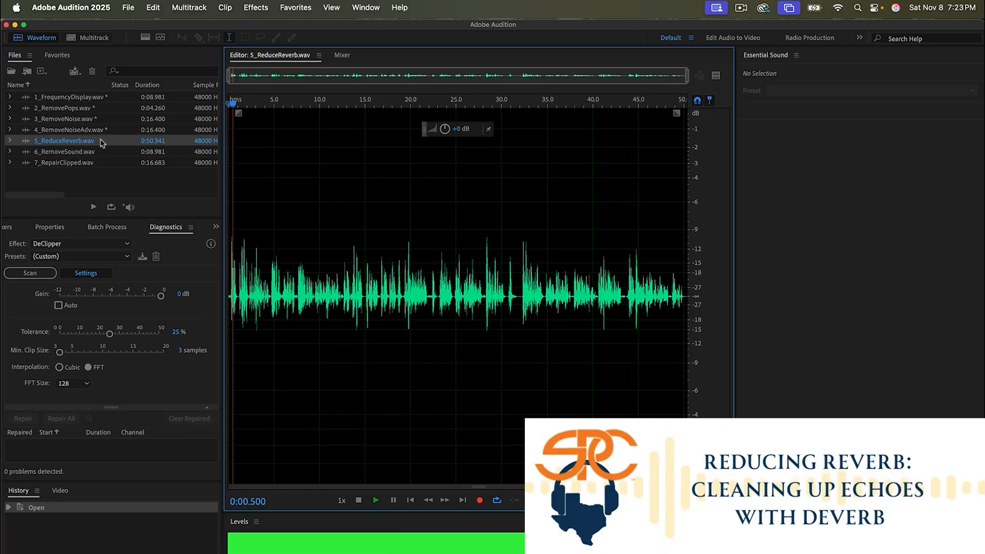
{"action": "key", "text": "space"}
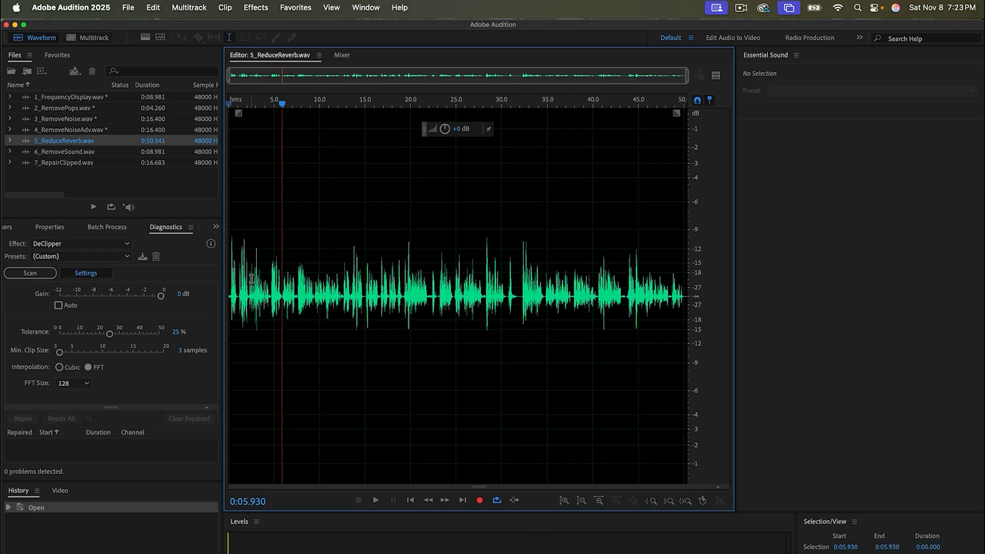
{"action": "left_click_drag", "start_coordinate": [251, 278], "coordinate": [291, 280]}
{"action": "key", "text": "space"}
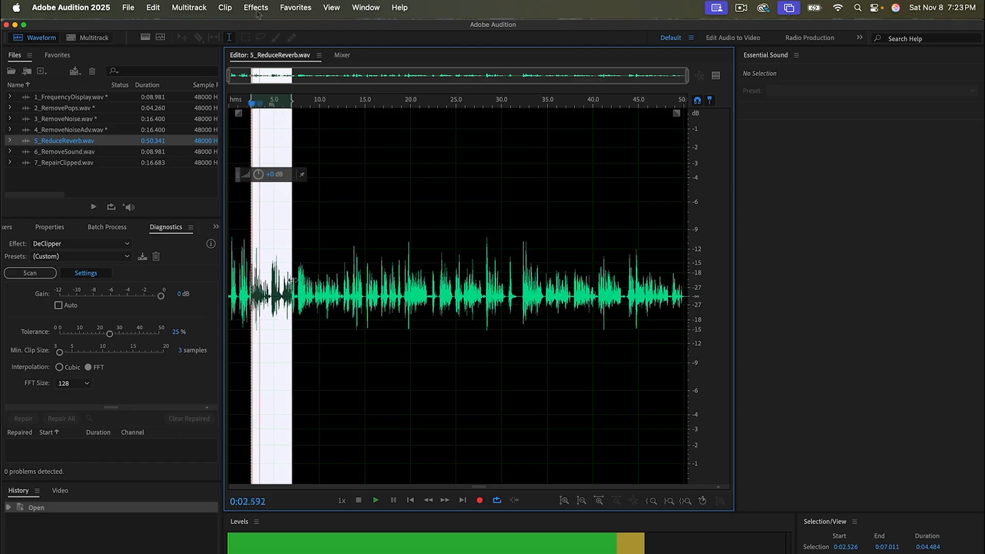
Open the DeReverb effect, preview it on the selection and set its amount to 61 %
{"action": "left_click", "coordinate": [256, 7]}
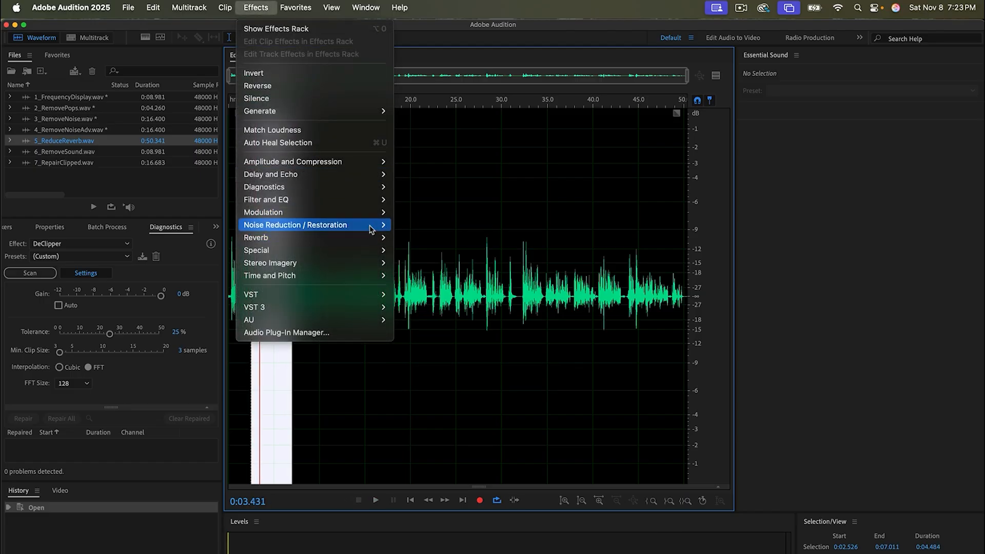
{"action": "mouse_move", "coordinate": [372, 229]}
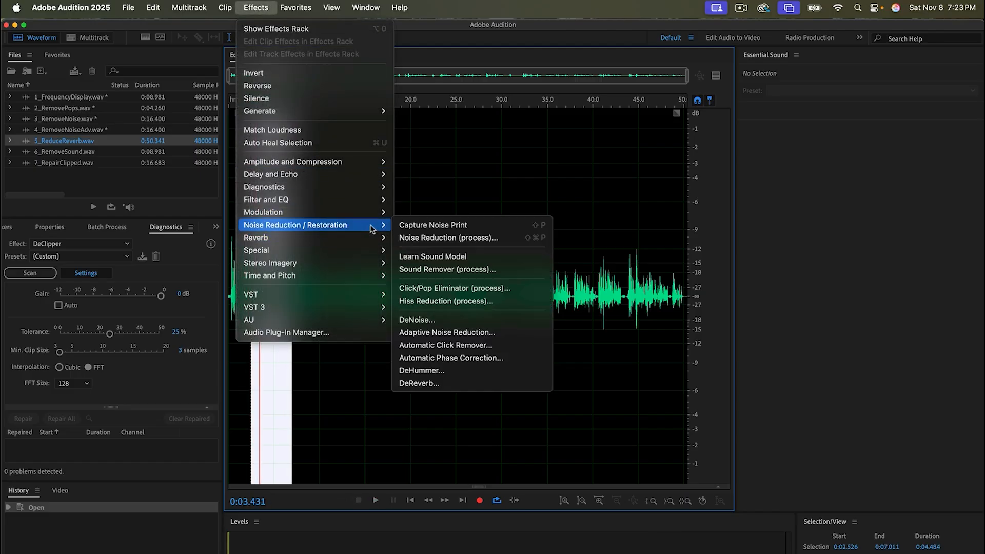
{"action": "left_click", "coordinate": [429, 384]}
{"action": "left_click", "coordinate": [362, 422]}
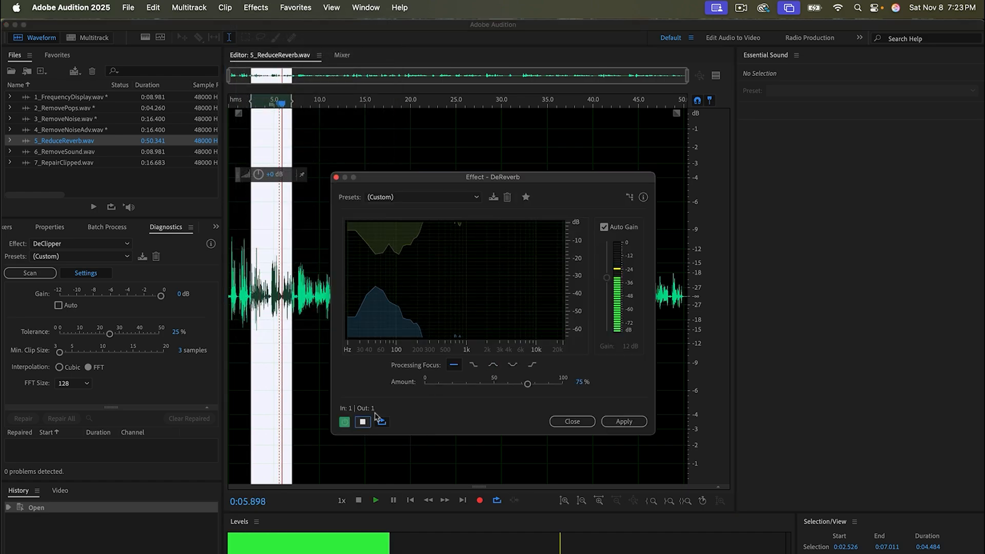
{"action": "mouse_move", "coordinate": [519, 387]}
{"action": "left_mouse_down"}
{"action": "mouse_move", "coordinate": [424, 389]}
{"action": "mouse_move", "coordinate": [508, 385]}
{"action": "left_mouse_up"}
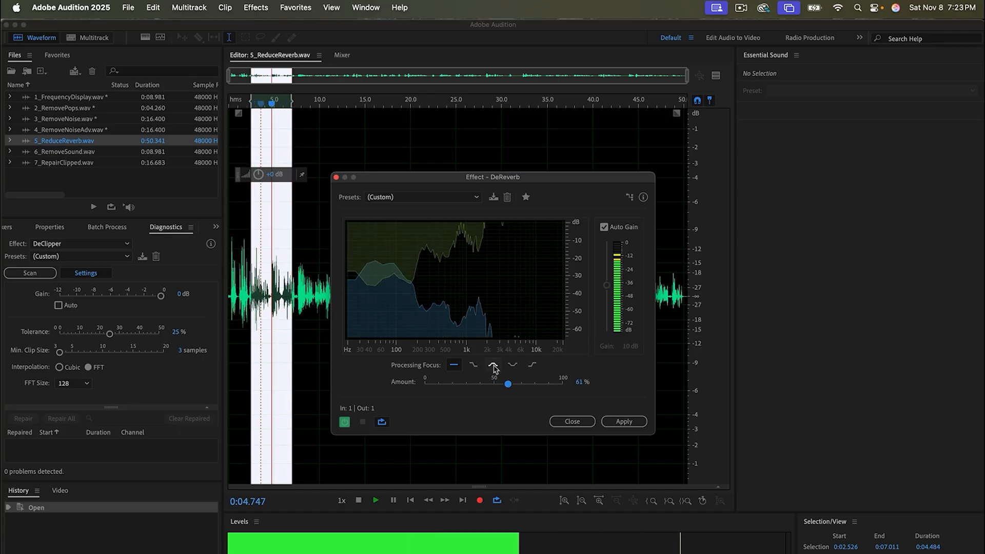
Compare the mid and high processing focus, keep the focus on mid frequencies and apply DeReverb to the whole file
{"action": "left_click", "coordinate": [494, 365]}
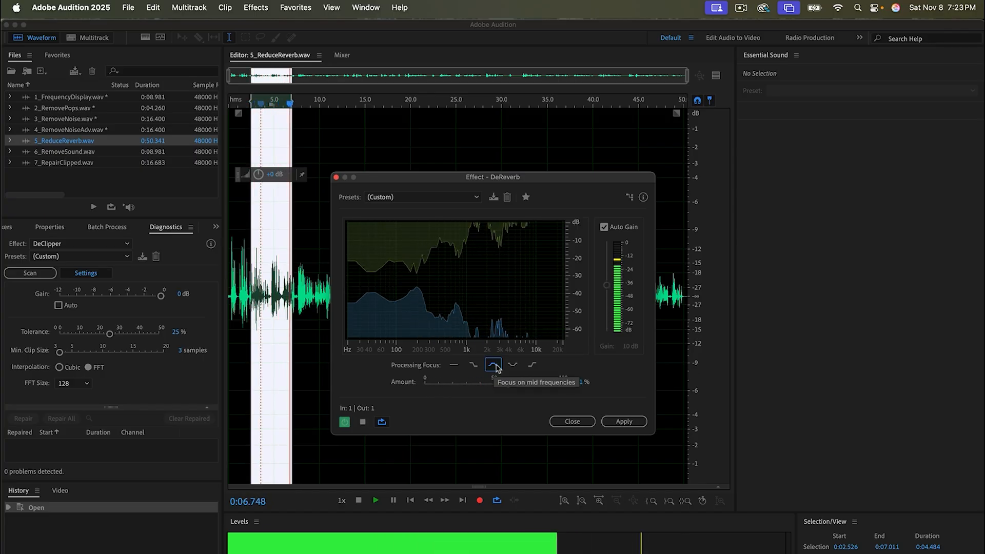
{"action": "left_click", "coordinate": [532, 365]}
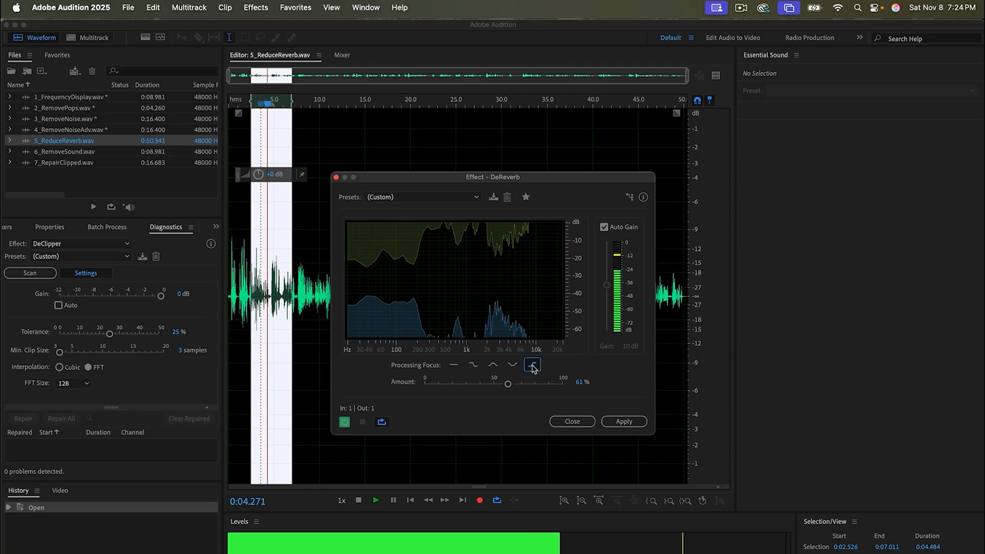
{"action": "left_click", "coordinate": [494, 365]}
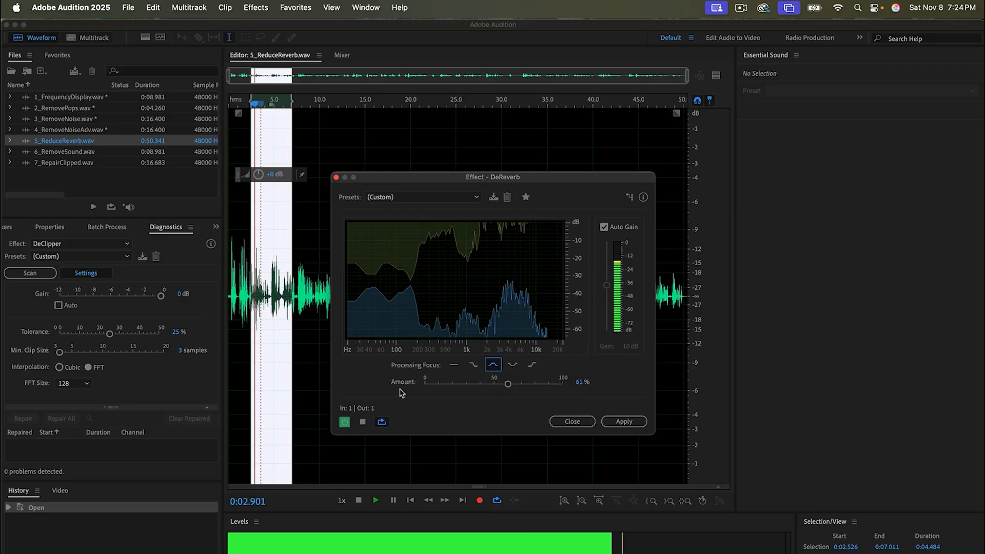
{"action": "left_click", "coordinate": [324, 374]}
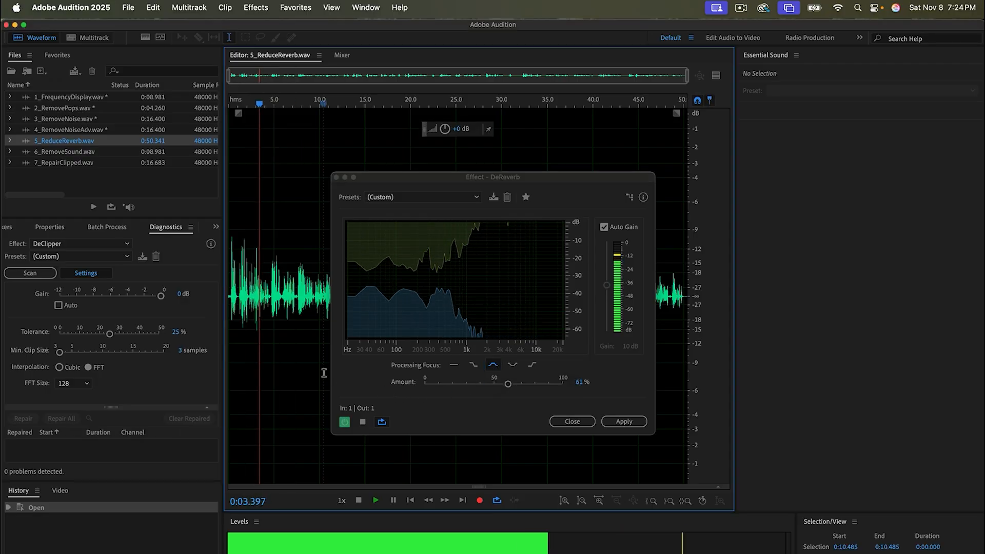
{"action": "left_click", "coordinate": [624, 422]}
Open 6_RemoveSound.wav in spectral view, marquee-select the tone just above 1 kHz from about 3.3 to 4.9 s and listen to it
{"action": "left_click", "coordinate": [76, 152]}
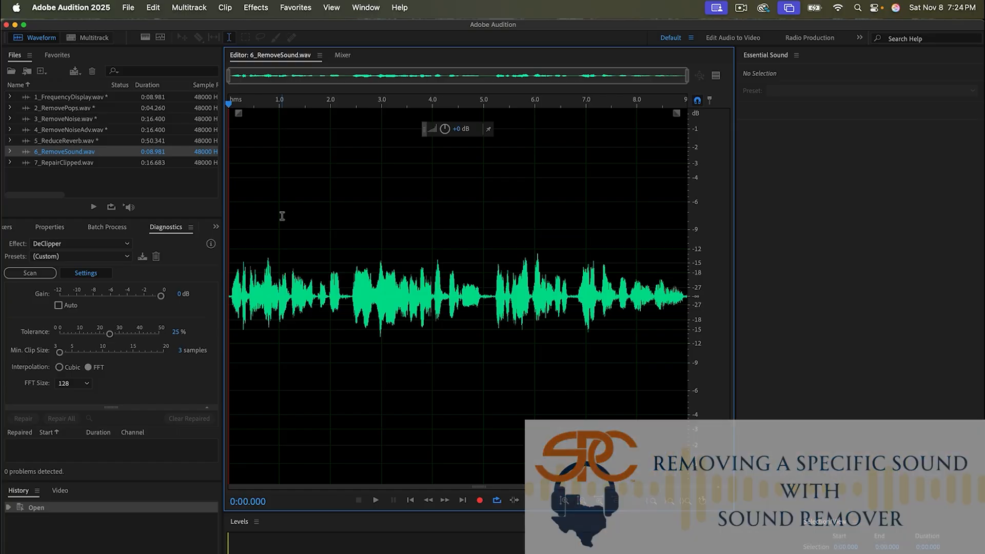
{"action": "key", "text": "b"}
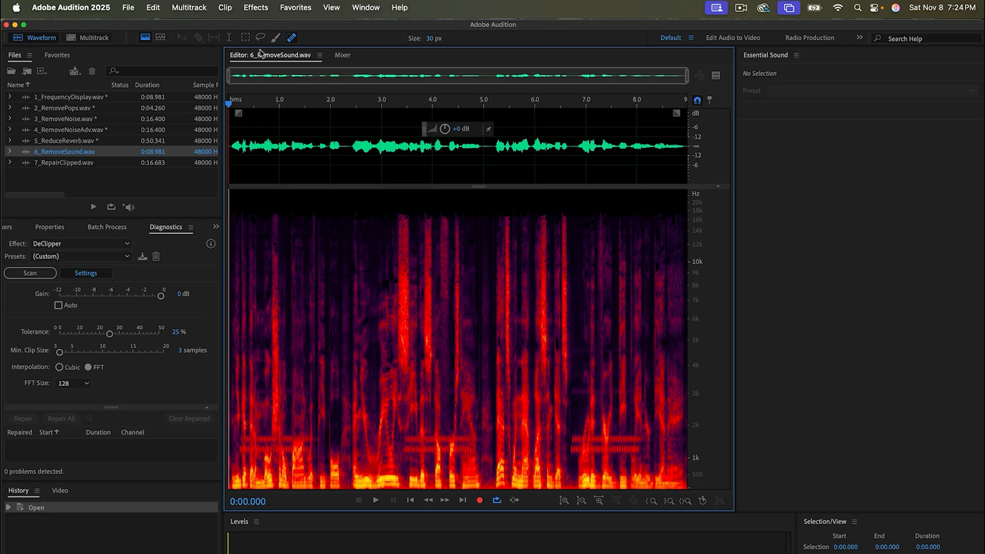
{"action": "left_click", "coordinate": [246, 37]}
{"action": "left_click_drag", "start_coordinate": [401, 432], "coordinate": [481, 457]}
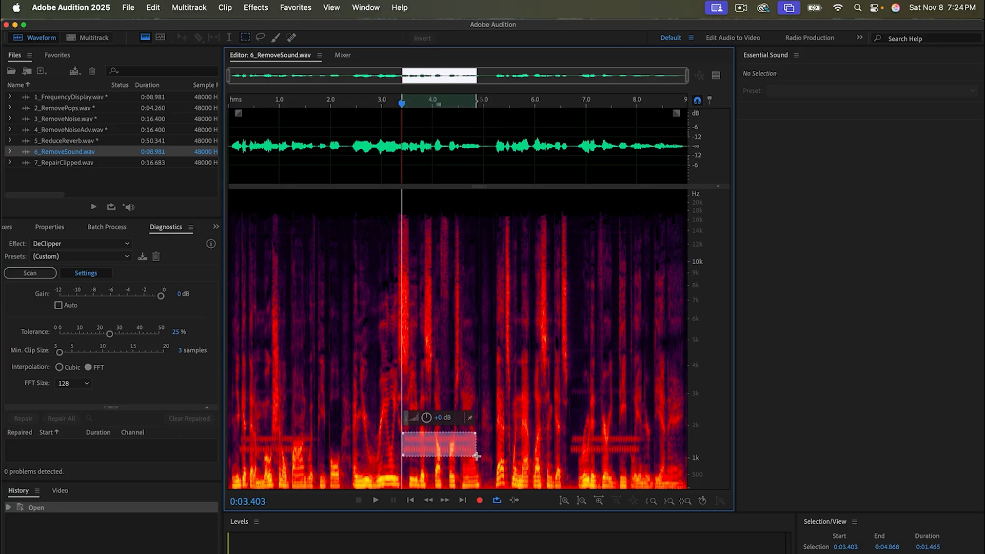
{"action": "key", "text": "space"}
Open the Sound Remover process, learn the sound model from the selected tone and turn on Enhance for Speech
{"action": "left_click", "coordinate": [256, 8]}
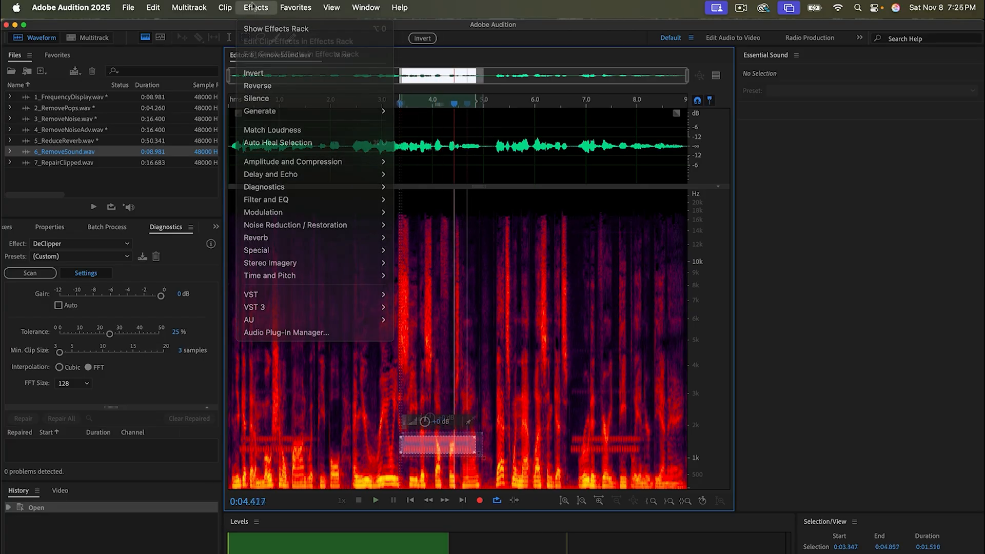
{"action": "mouse_move", "coordinate": [377, 228]}
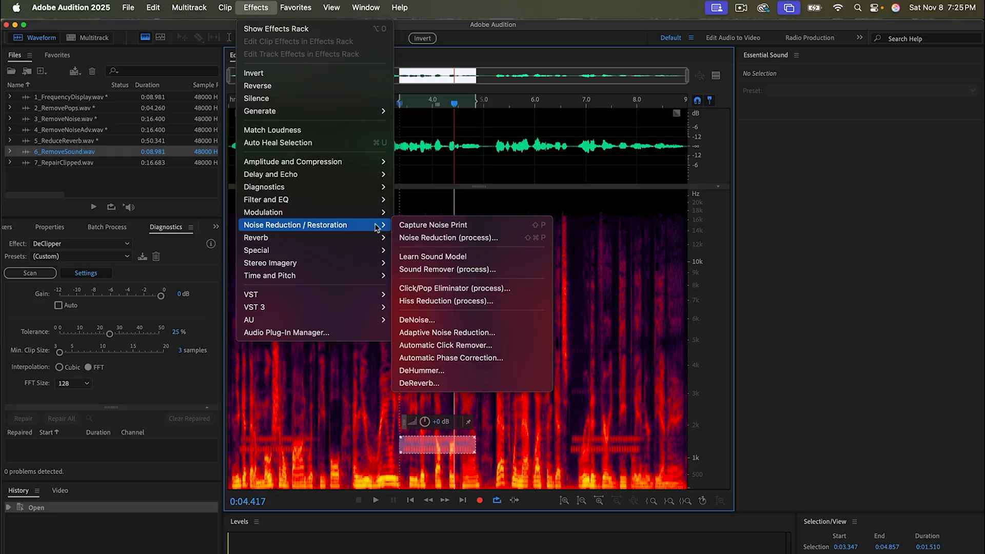
{"action": "left_click", "coordinate": [475, 274]}
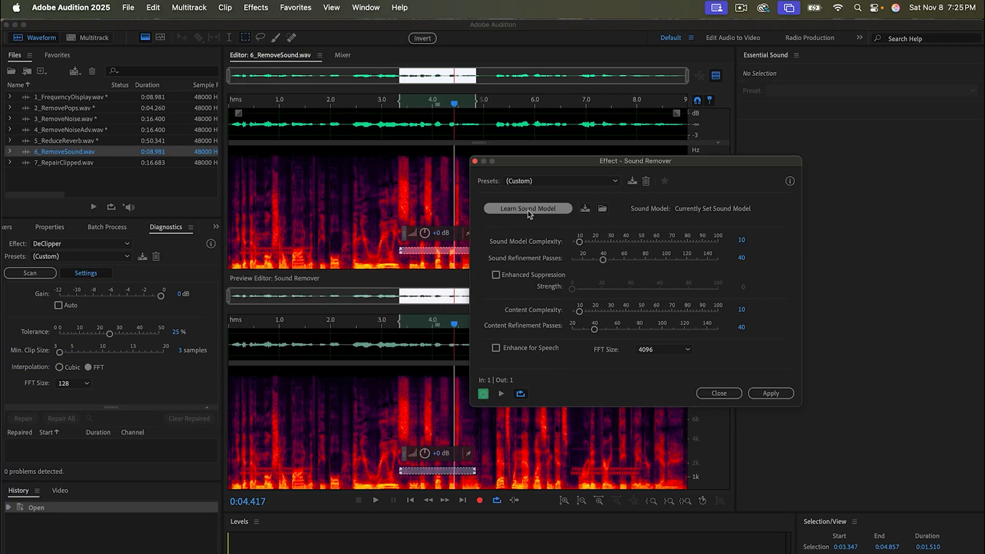
{"action": "left_click", "coordinate": [531, 213]}
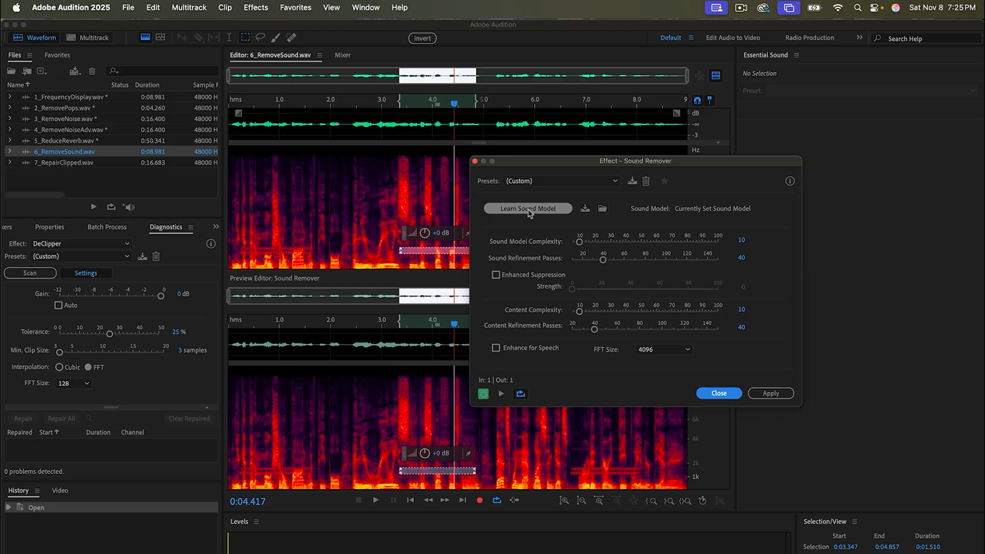
{"action": "left_click", "coordinate": [496, 349]}
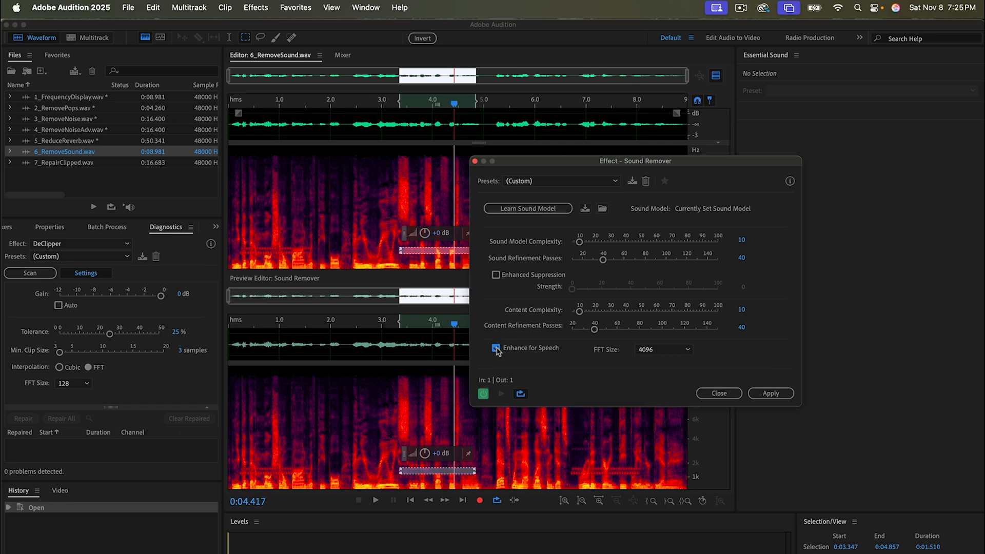
Clear the selection, apply Sound Remover to the whole file and play back the stretch from 3.0 to about 5.35 s
{"action": "left_click", "coordinate": [406, 418]}
{"action": "left_click", "coordinate": [755, 396]}
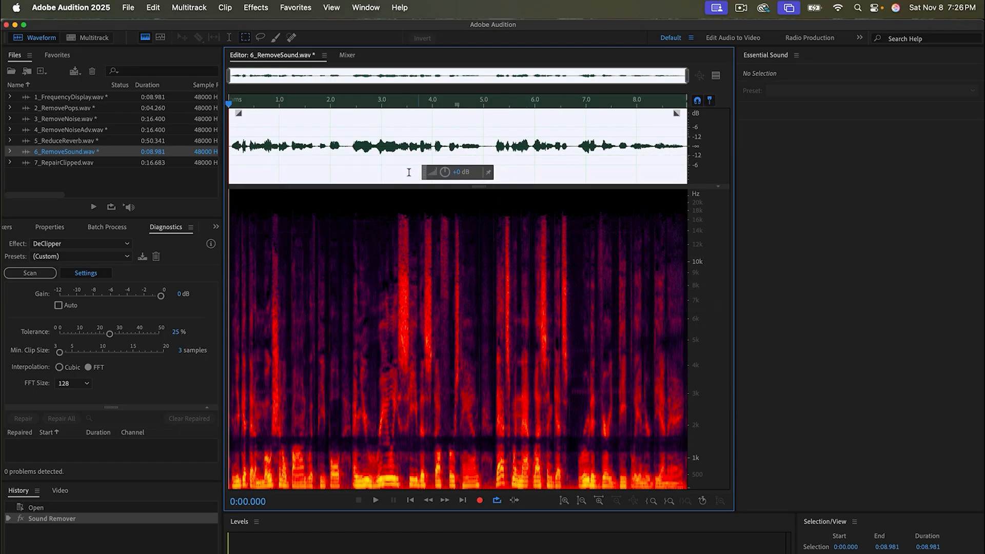
{"action": "left_click_drag", "start_coordinate": [382, 138], "coordinate": [503, 137]}
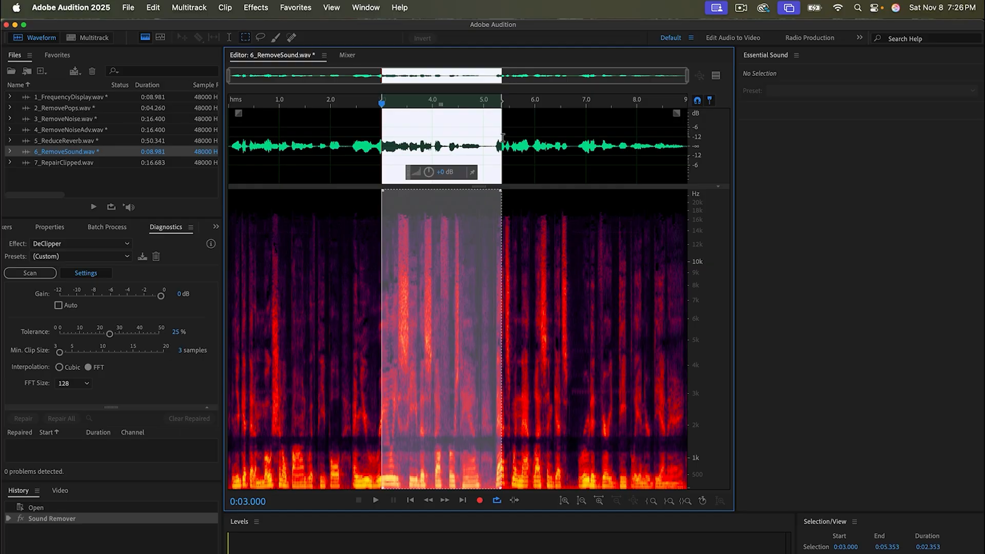
{"action": "left_click_drag", "start_coordinate": [502, 136], "coordinate": [504, 137]}
{"action": "key", "text": "space"}
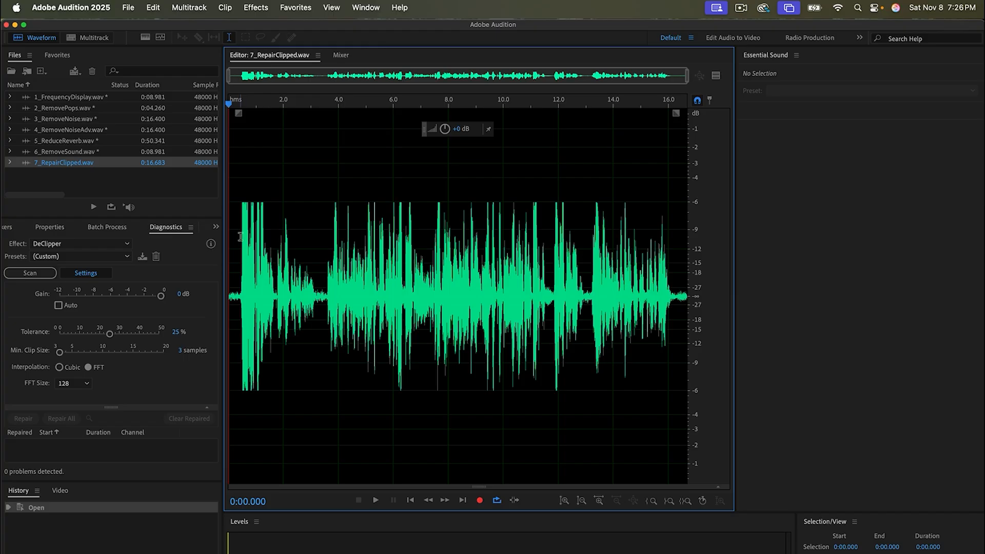
Select the clipped stretch from about 0.36 to 1.49 s in 7_RepairClipped.wav and open the DeClipper process
{"action": "left_click_drag", "start_coordinate": [240, 237], "coordinate": [270, 239]}
{"action": "left_click", "coordinate": [256, 7]}
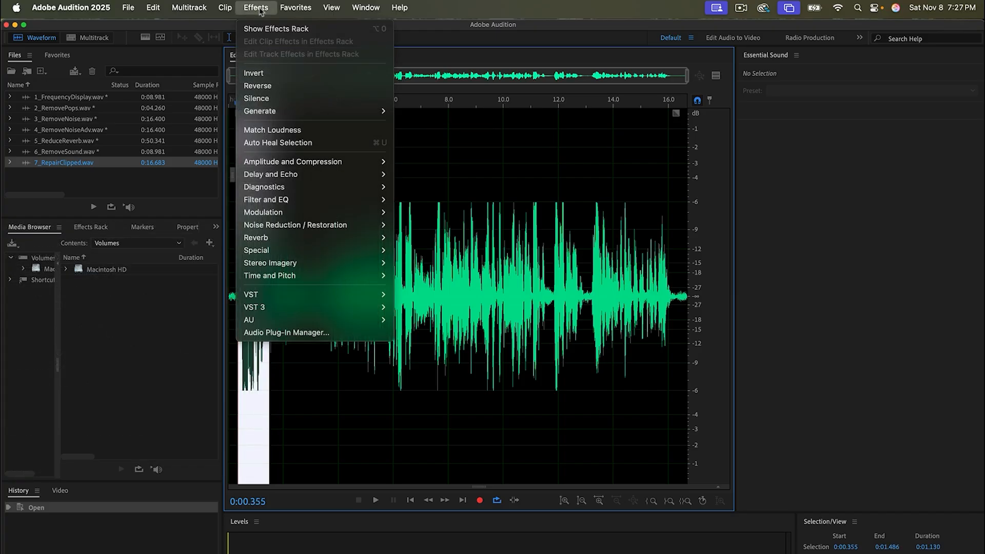
{"action": "mouse_move", "coordinate": [341, 189]}
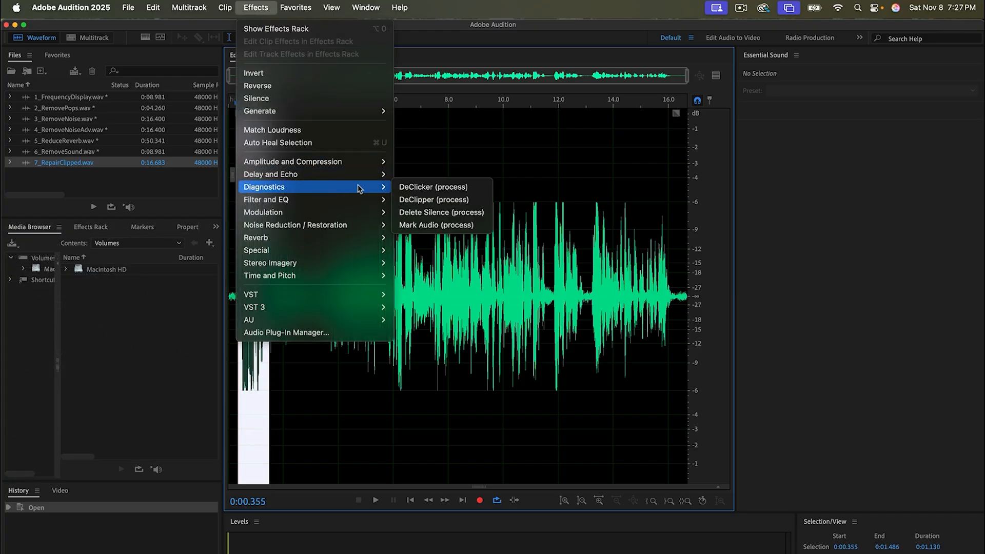
{"action": "left_click", "coordinate": [411, 201]}
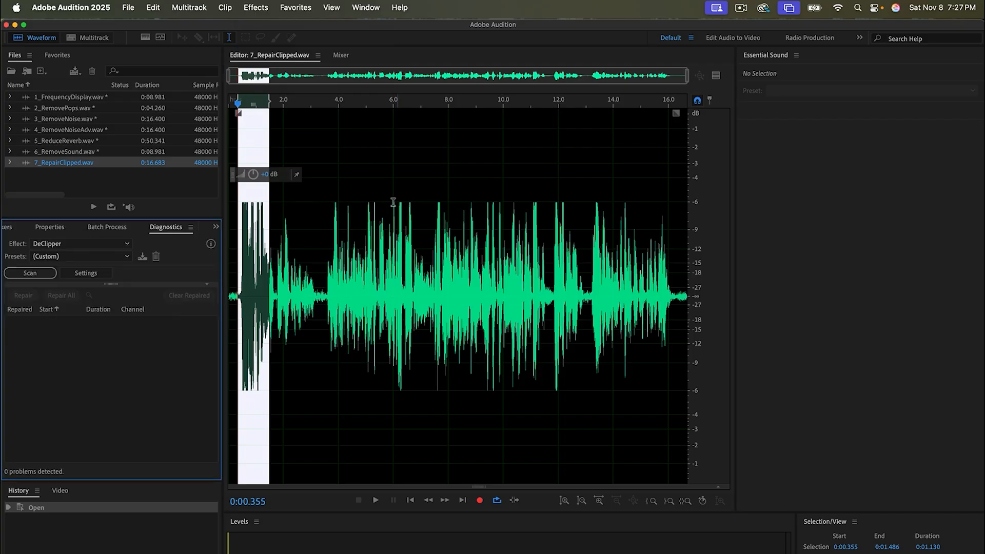
Set the DeClipper to a gain of -8 dB, a tolerance of 24 %, FFT interpolation and an FFT size of 128
{"action": "left_click", "coordinate": [94, 276]}
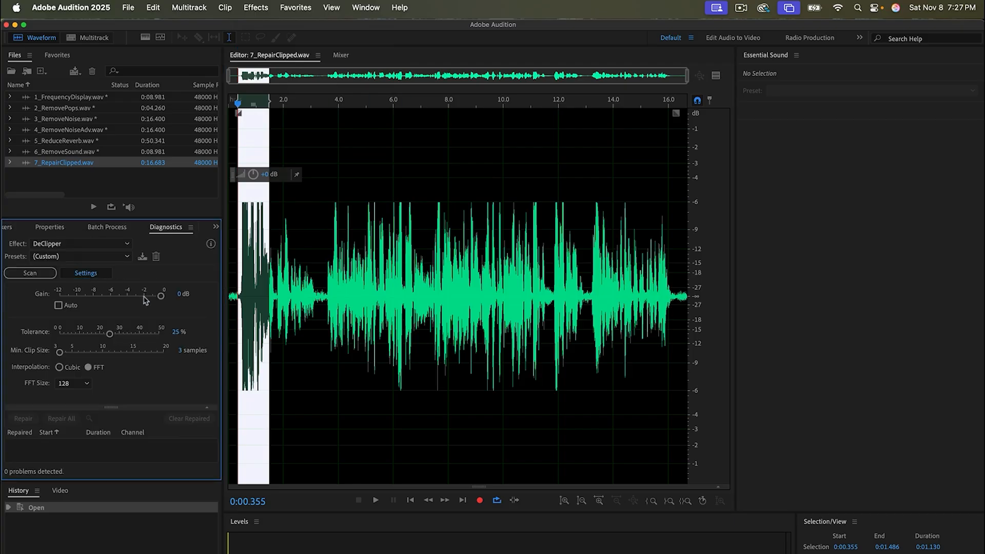
{"action": "left_click_drag", "start_coordinate": [161, 297], "coordinate": [95, 311]}
{"action": "mouse_move", "coordinate": [110, 334]}
{"action": "left_mouse_down"}
{"action": "mouse_move", "coordinate": [68, 336]}
{"action": "mouse_move", "coordinate": [111, 344]}
{"action": "left_mouse_up"}
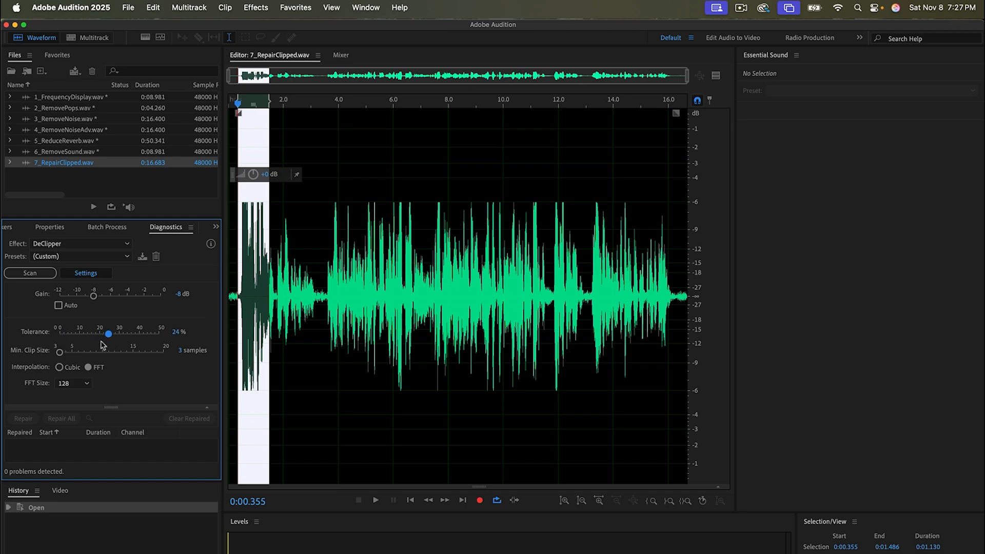
{"action": "left_click", "coordinate": [61, 369]}
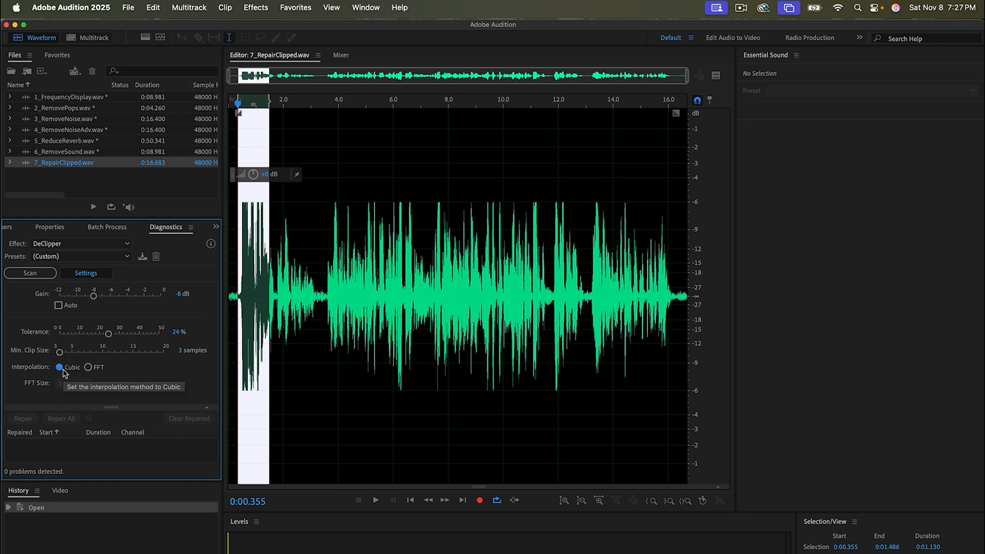
{"action": "left_click", "coordinate": [96, 370]}
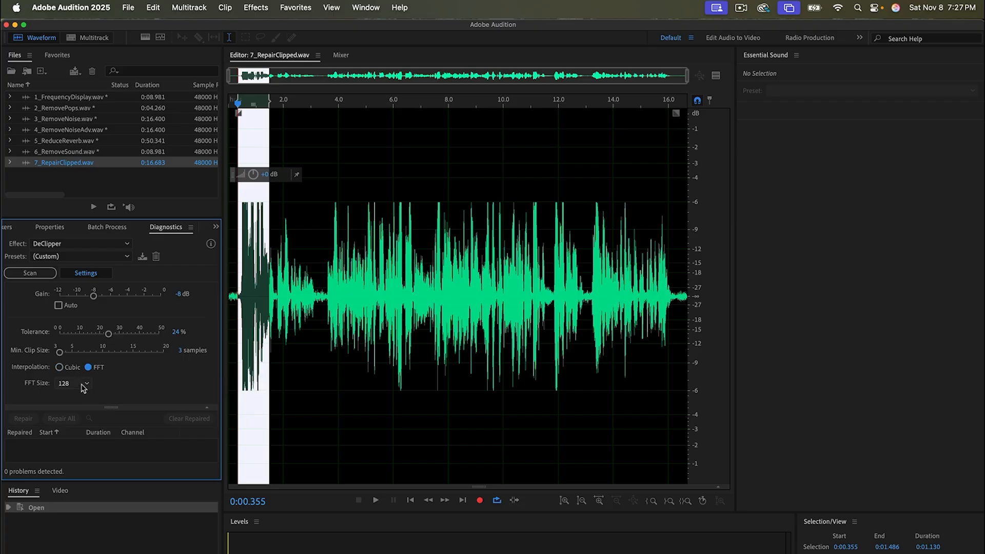
{"action": "left_click", "coordinate": [80, 385]}
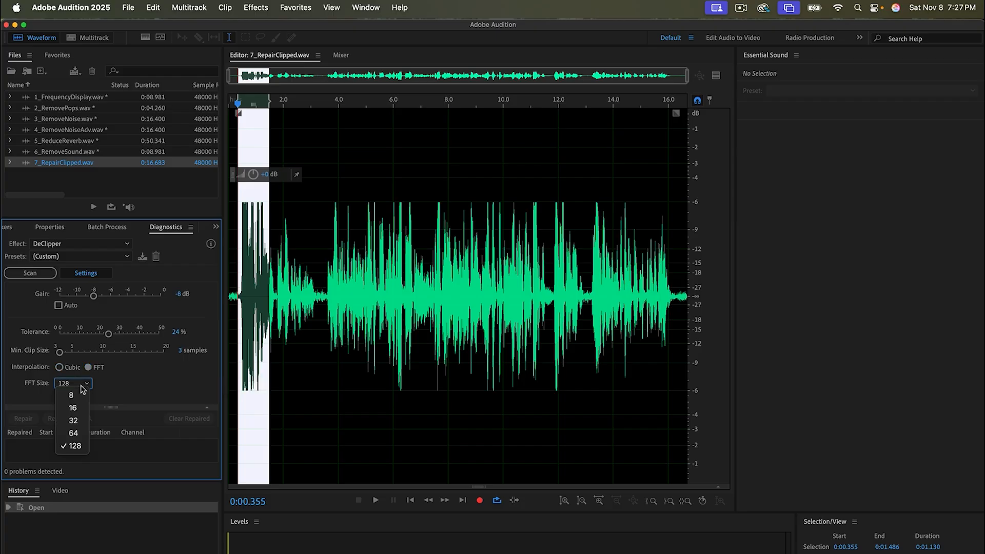
{"action": "left_click", "coordinate": [79, 446]}
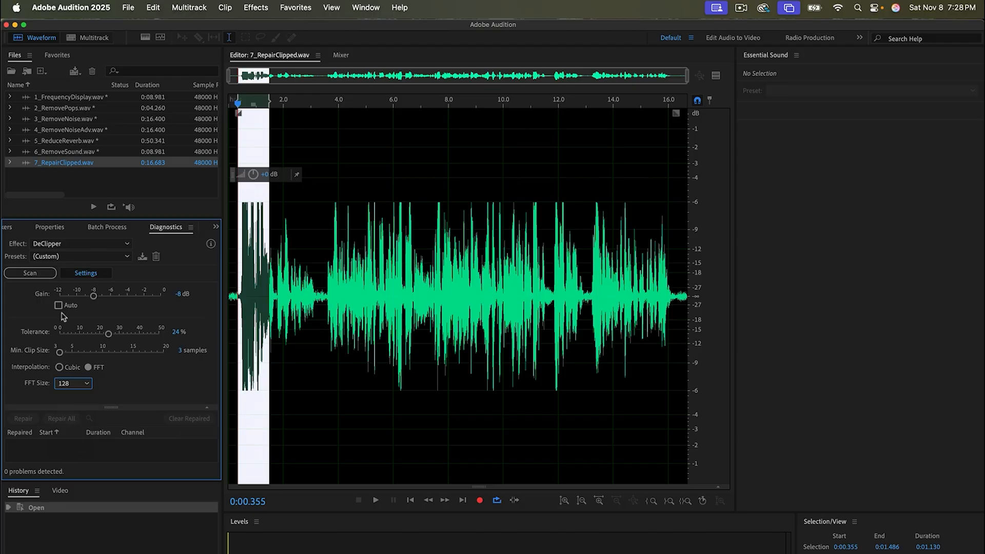
Scan the audio for clipping, repair all detected problems and play back the repaired stretch
{"action": "left_click", "coordinate": [48, 275]}
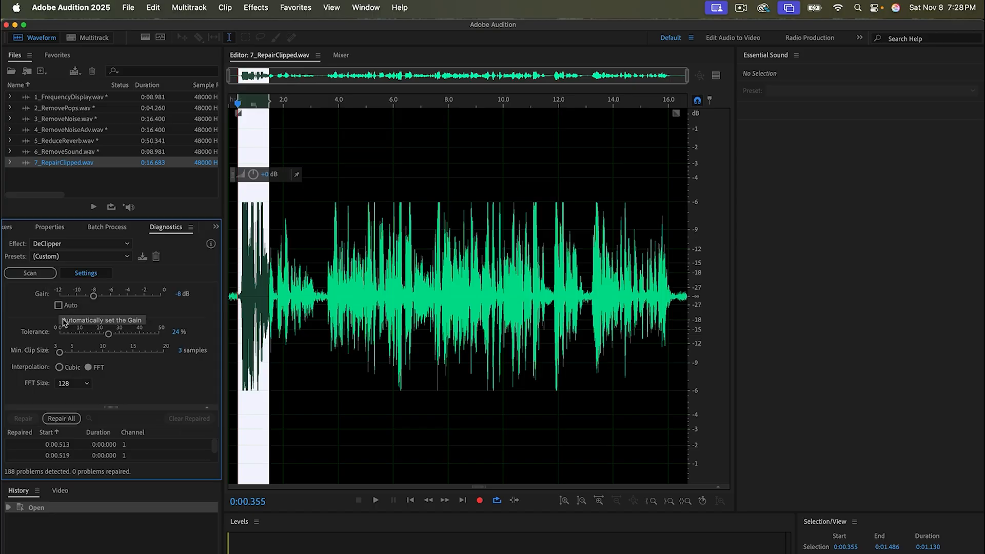
{"action": "left_click", "coordinate": [70, 421]}
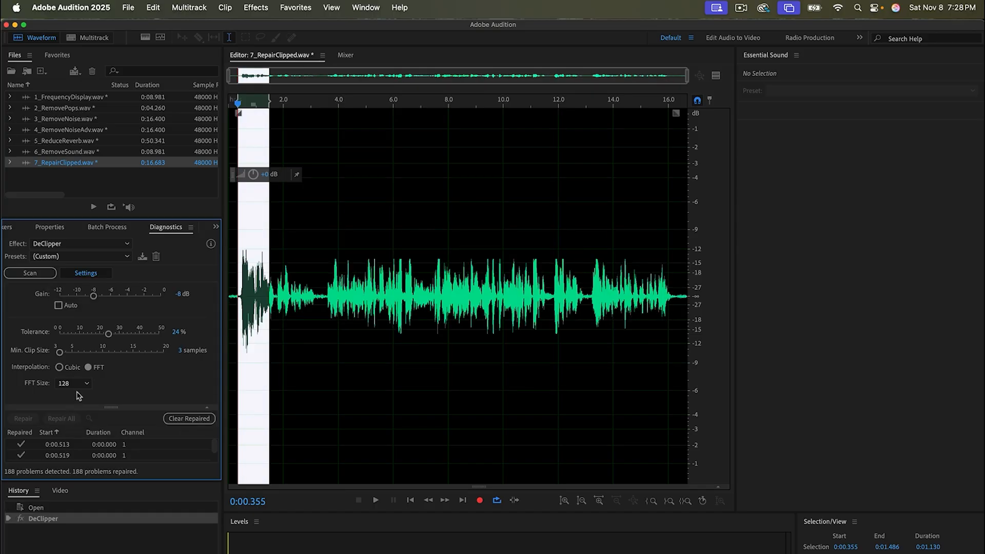
{"action": "key", "text": "space"}
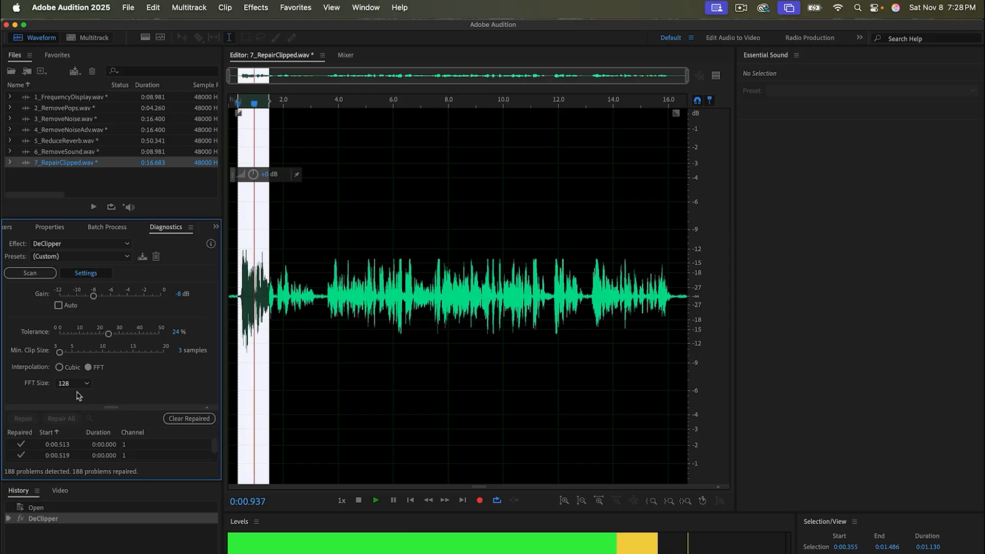